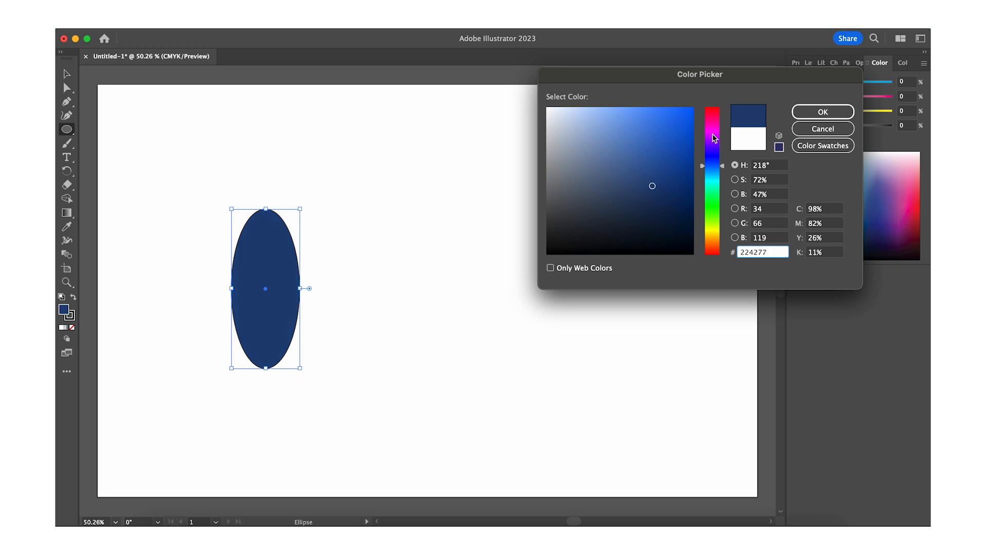
Fill the ellipse with pink at about C 7, M 56, Y 0, K 0 and remove its stroke
click(714, 136)
drag(714, 140, 712, 125)
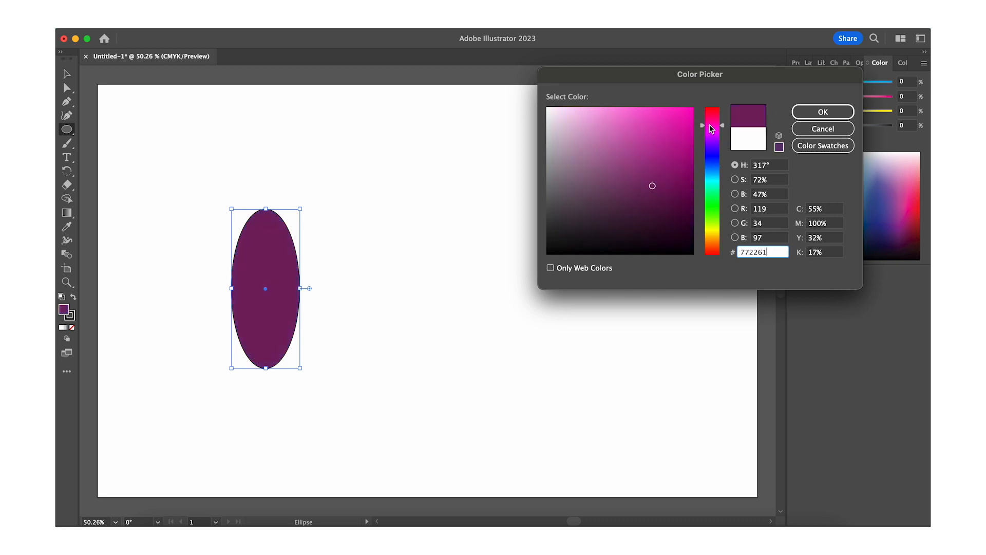
mouse_move(670, 152)
mouse_down()
mouse_move(590, 123)
mouse_move(584, 100)
mouse_move(618, 88)
mouse_up()
click(842, 108)
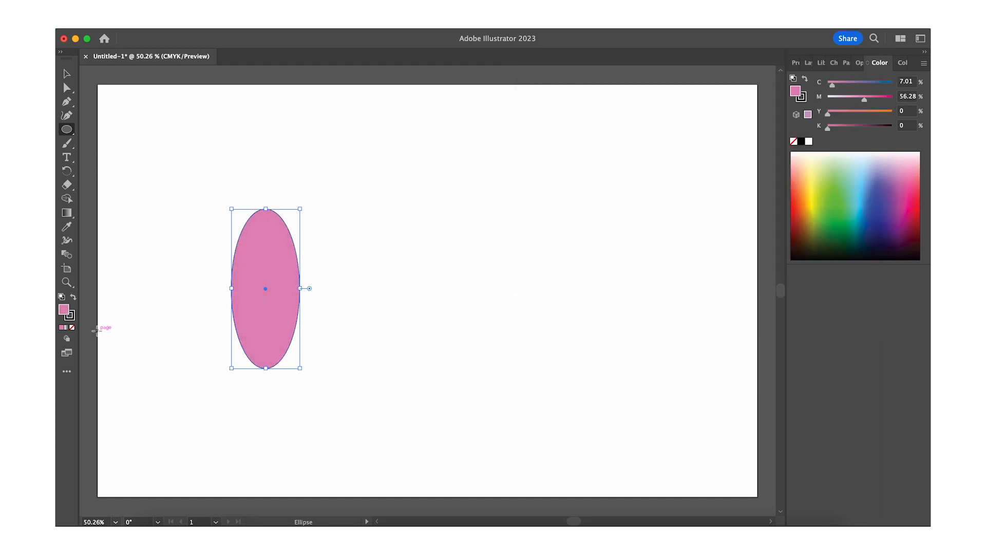
click(73, 316)
click(72, 327)
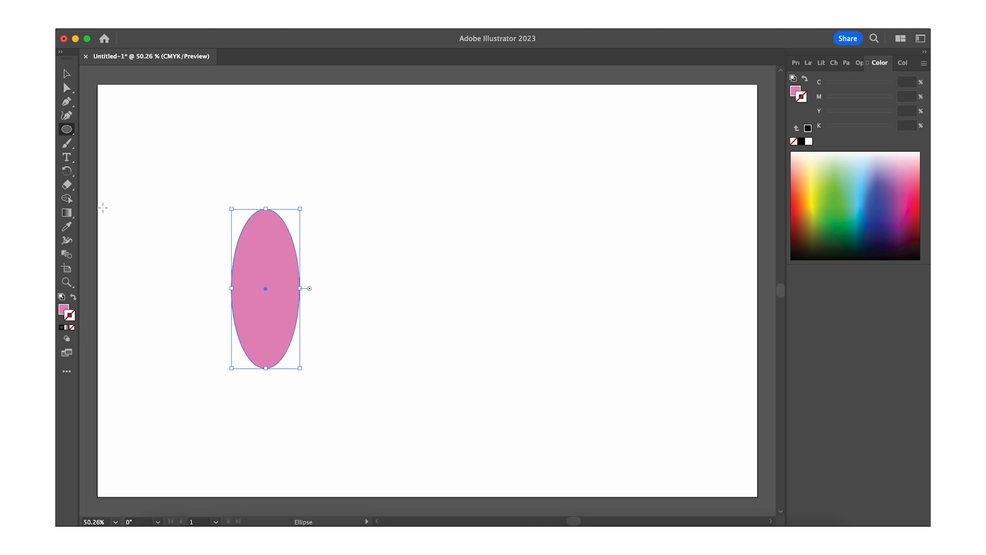
Duplicate the pink ellipse, leaving one copy to the right and another partly overlapping the top of the original
click(67, 74)
key(shift+grave)
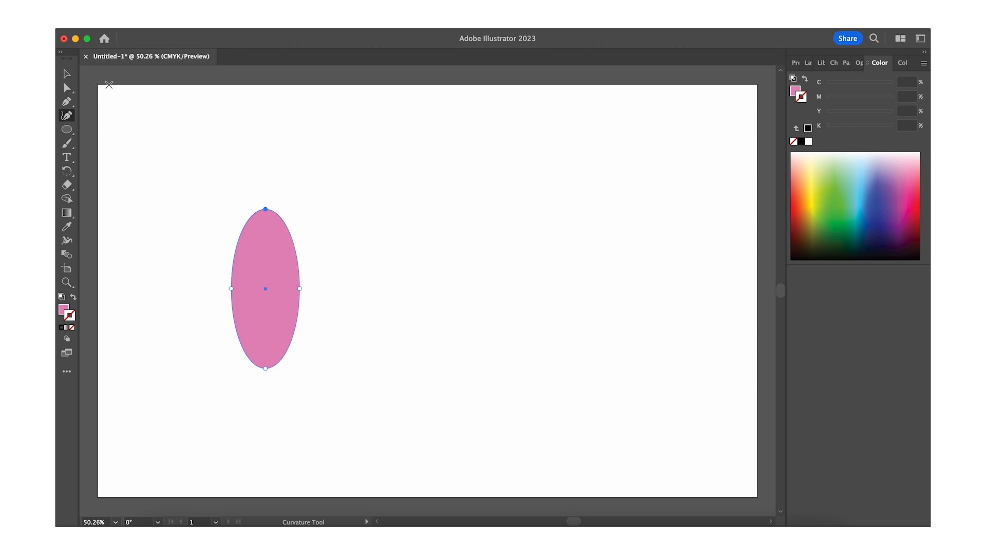
click(69, 75)
key(super+c)
key(super+v)
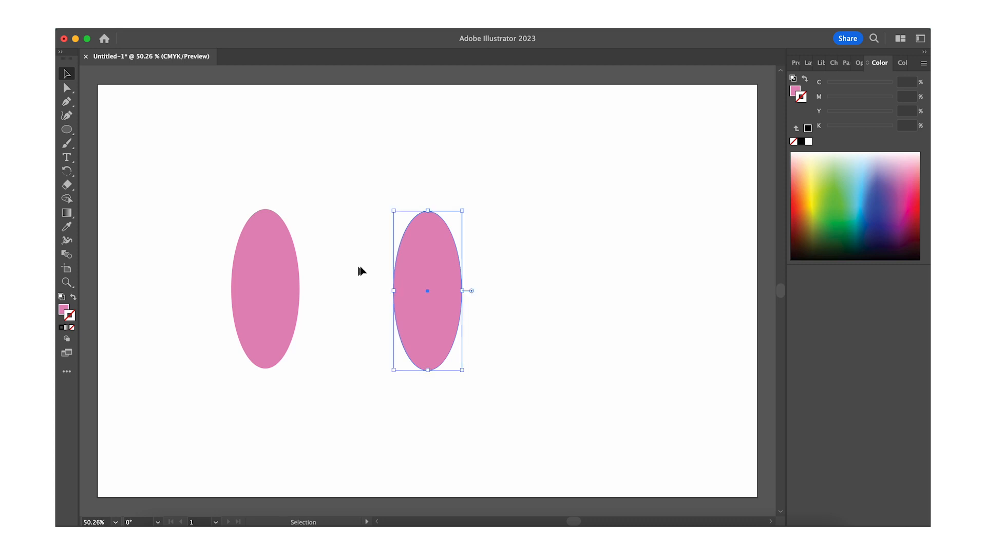
drag(448, 236, 387, 255)
Reshape the overlapping ellipse copy with the Curvature tool into the upper bowl of a B, joined to the upright ellipse
click(71, 117)
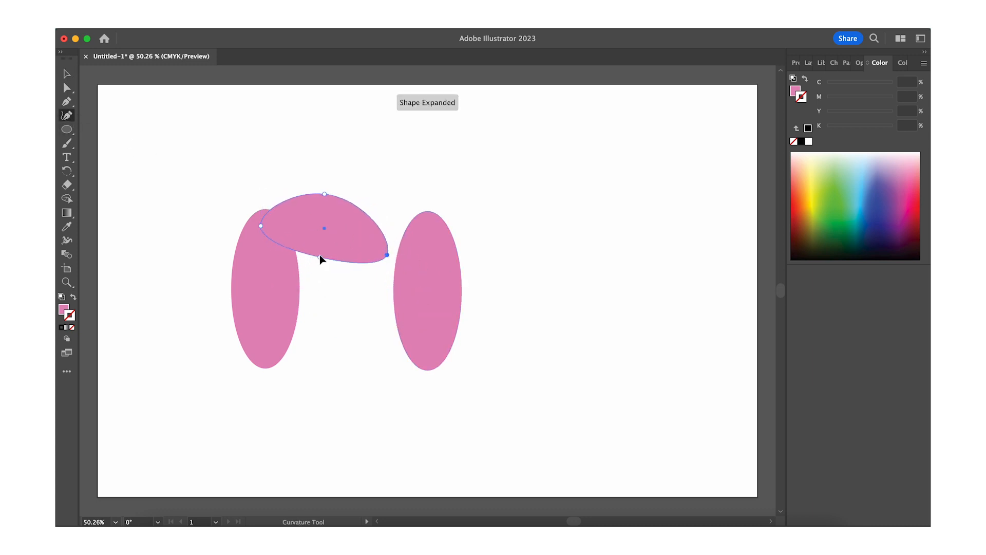
drag(322, 262, 319, 226)
drag(388, 256, 307, 282)
drag(326, 222, 366, 263)
drag(307, 282, 281, 266)
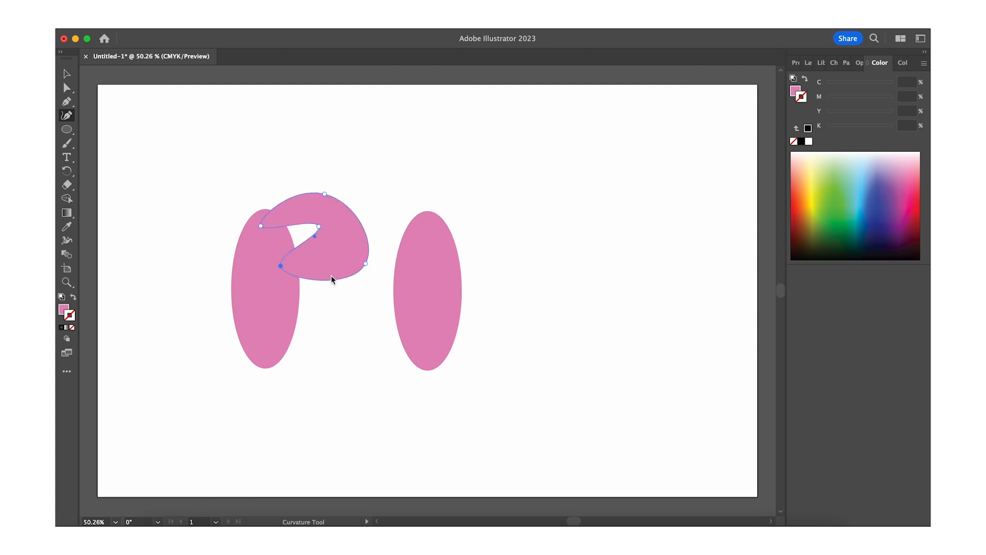
mouse_move(261, 225)
mouse_down()
mouse_move(252, 217)
mouse_move(244, 227)
mouse_up()
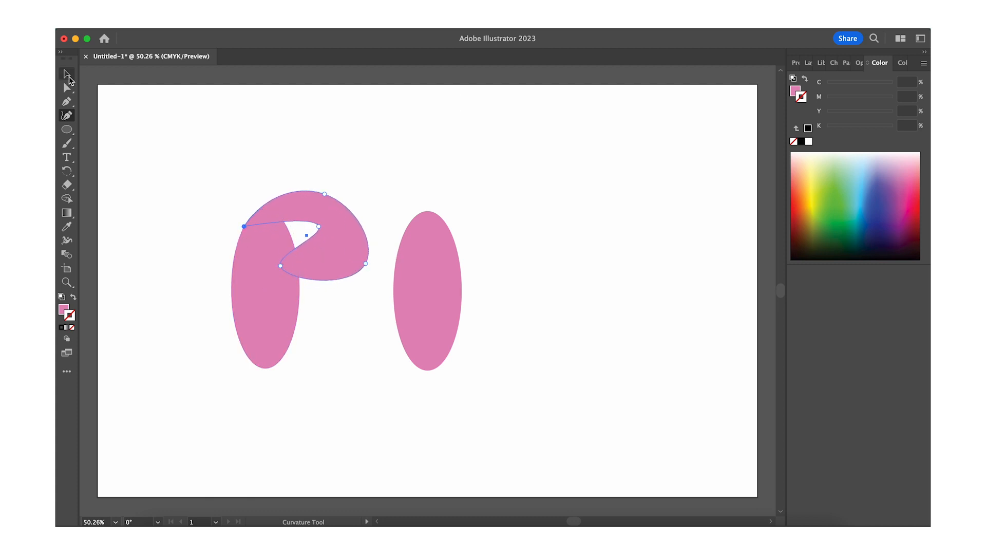
Extend the bowl shape down to the base of the upright ellipse to form the B's lower bowl with a second inner opening
drag(297, 279, 319, 371)
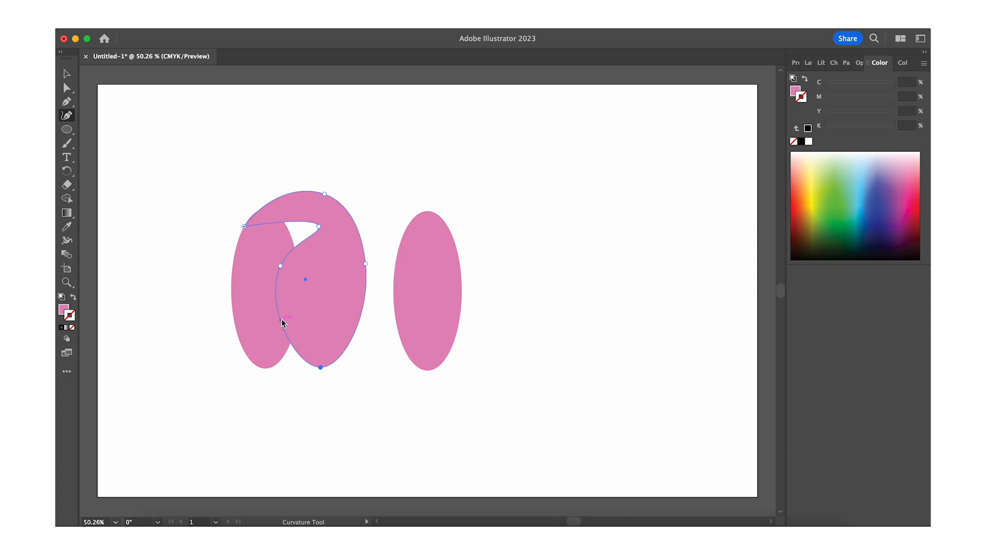
drag(276, 287, 339, 289)
drag(320, 367, 265, 368)
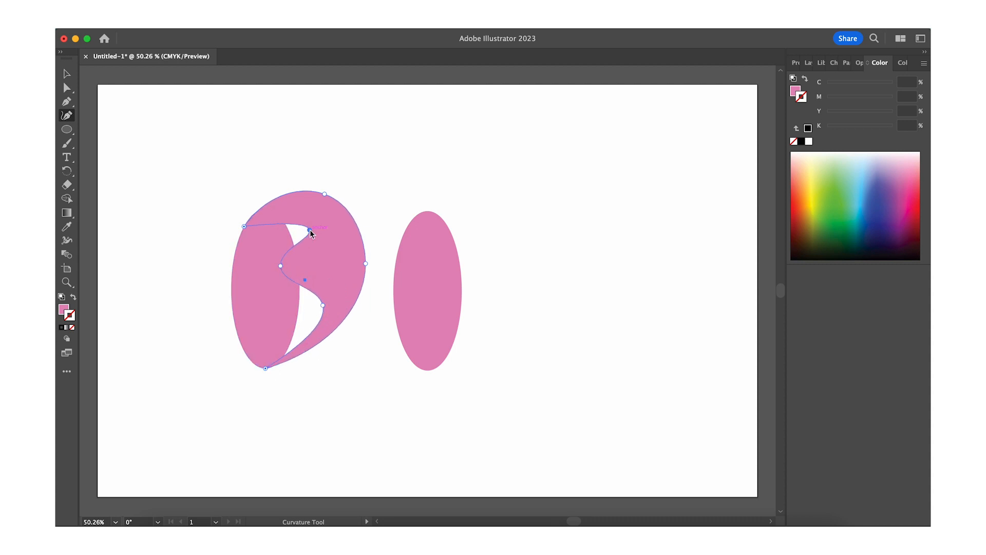
drag(280, 265, 282, 286)
Reshape the separate ellipse to the right of the B into a rounded U using the Curvature tool
click(66, 74)
click(420, 251)
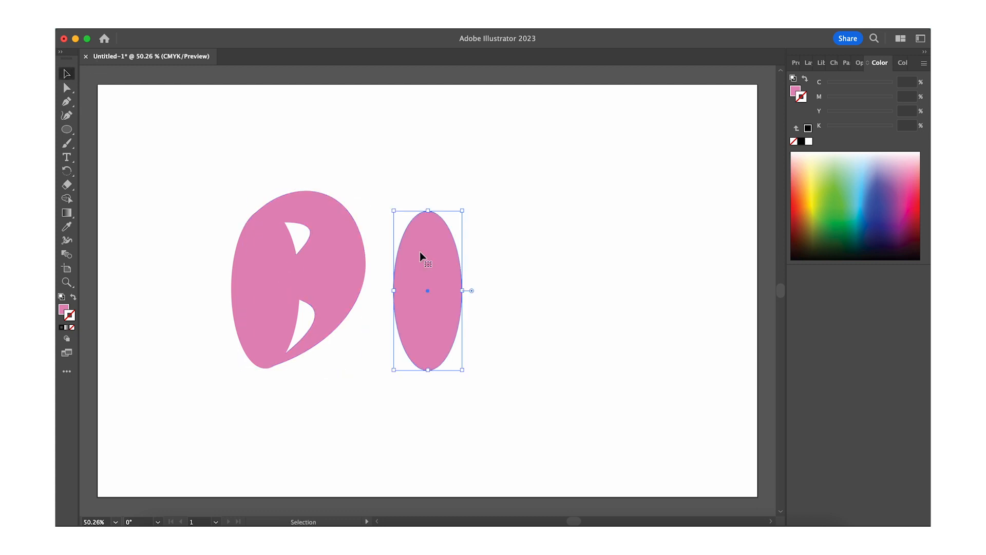
click(67, 116)
drag(462, 291, 428, 291)
drag(428, 370, 548, 225)
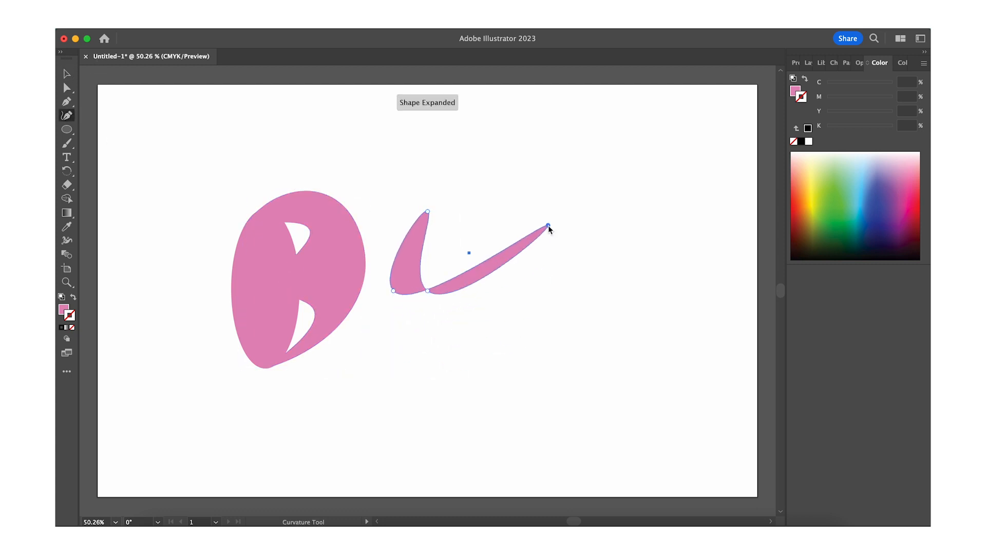
drag(436, 293, 421, 367)
drag(427, 291, 445, 311)
drag(548, 226, 482, 230)
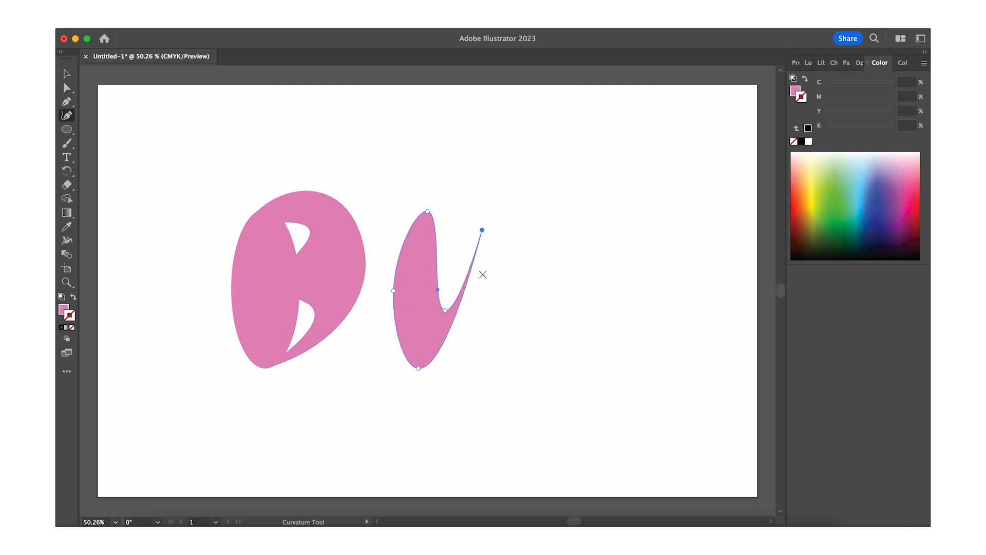
click(487, 300)
drag(487, 300, 499, 355)
key(v)
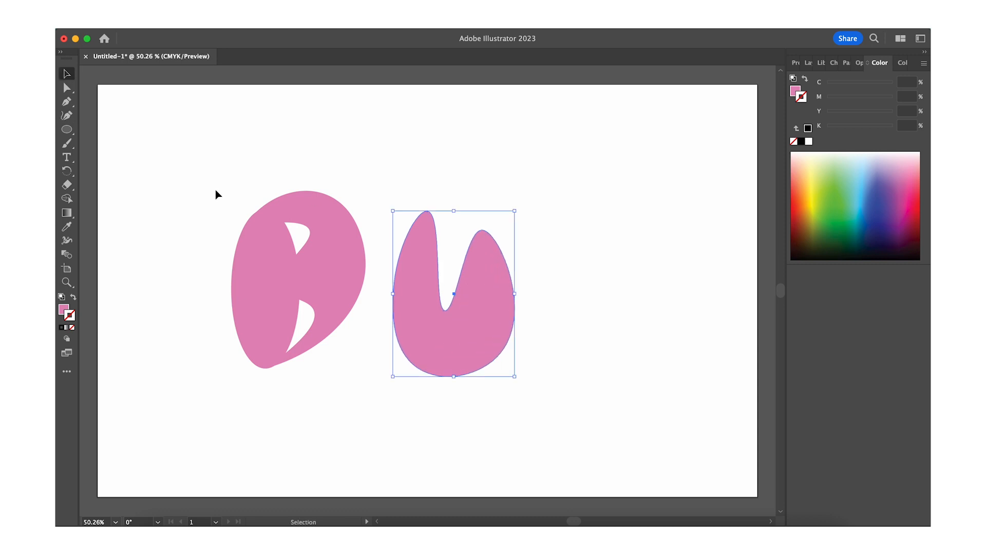
Select both shapes that form the B and group them
click(273, 233)
drag(194, 173, 313, 291)
right_click(329, 294)
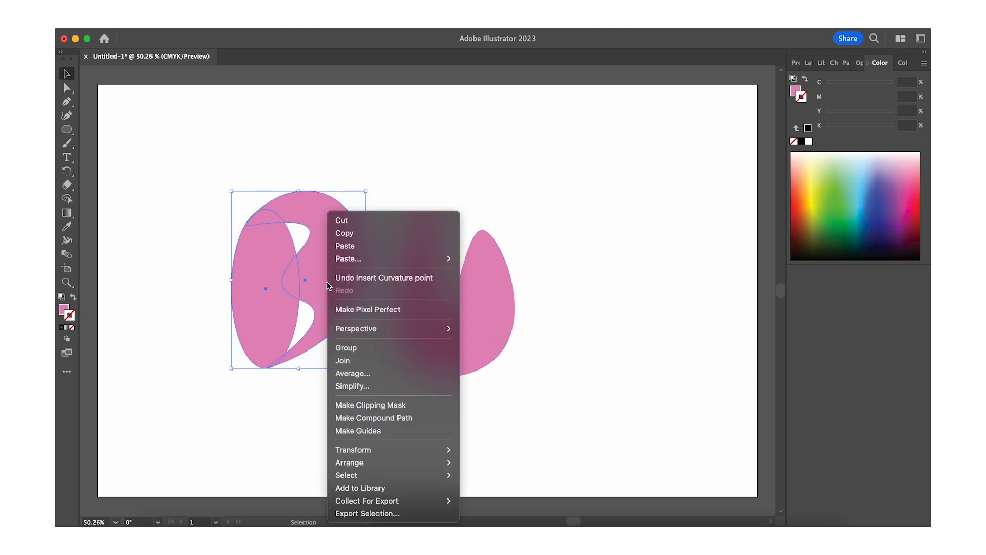
click(362, 348)
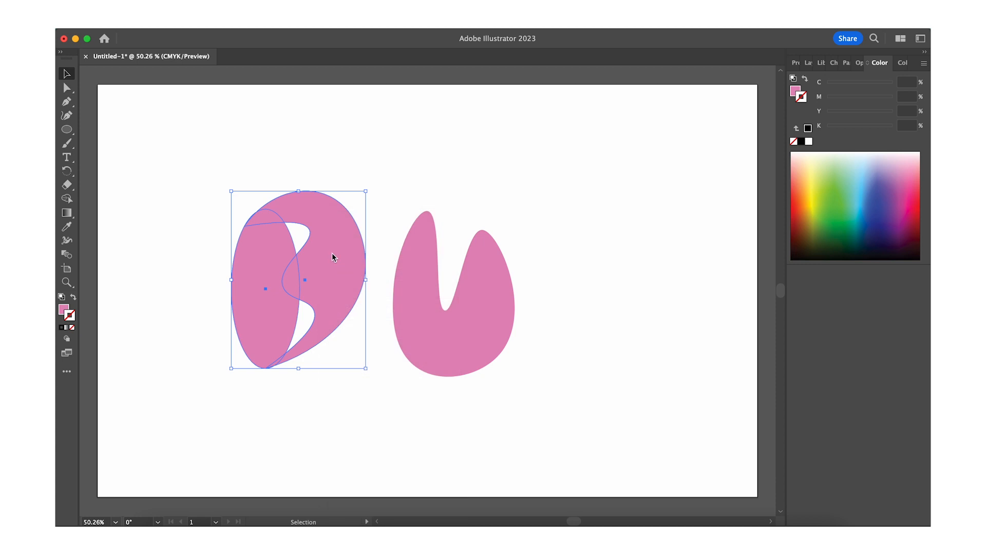
Paste a copy of the B and place it to the right of the U
key(super+v)
scroll(332, 253, down, 3)
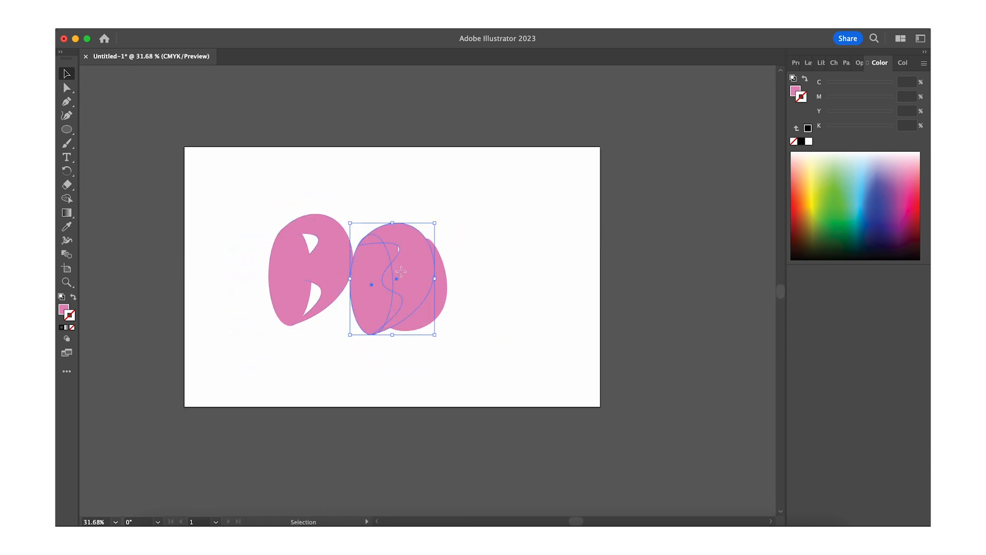
drag(401, 271, 516, 271)
Scale the three letters down together toward the artboard's left side and add another copy of the B after them
key(super+a)
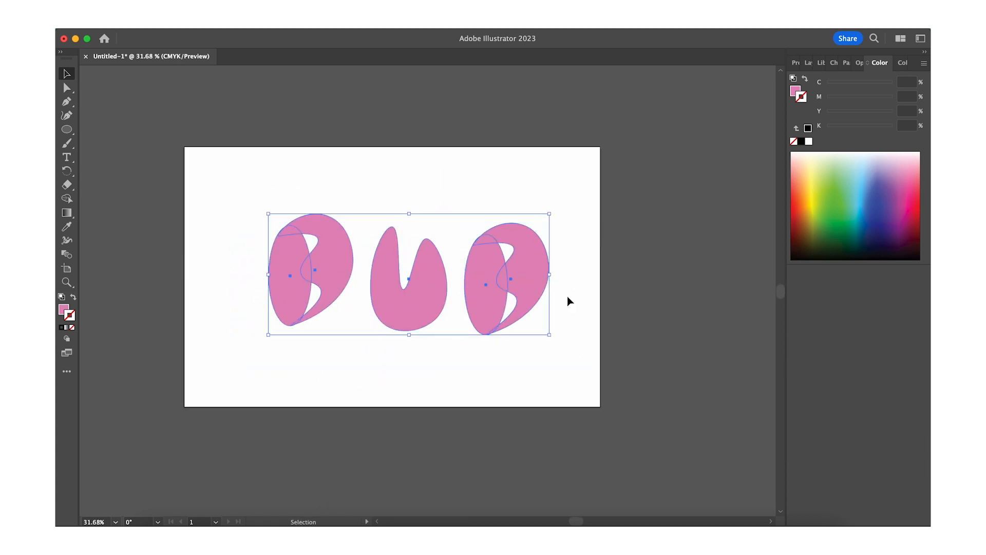
drag(548, 216, 429, 246)
drag(412, 308, 400, 261)
click(410, 270)
click(358, 270)
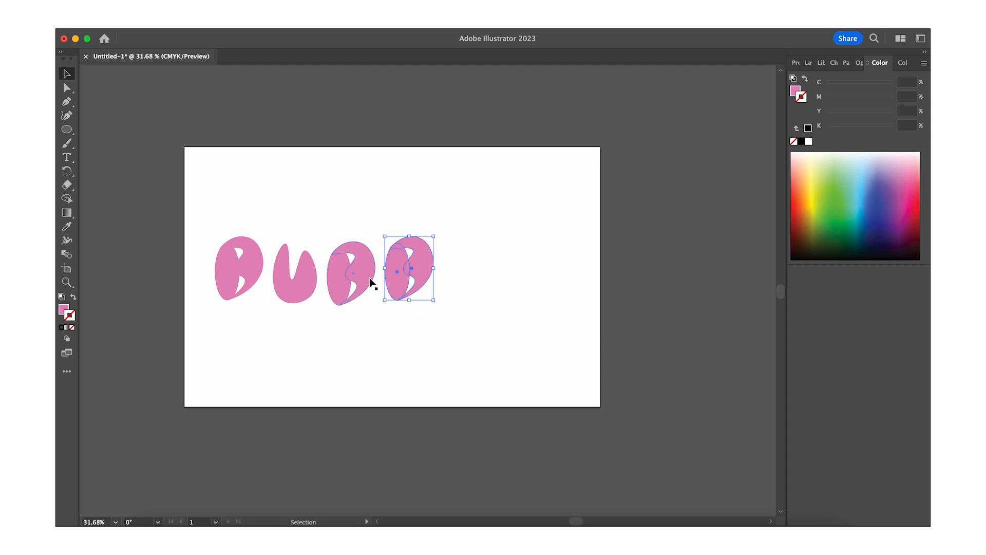
Show the rulers and place a horizontal guide near the tops of the letters
scroll(371, 282, up, 3)
click(319, 23)
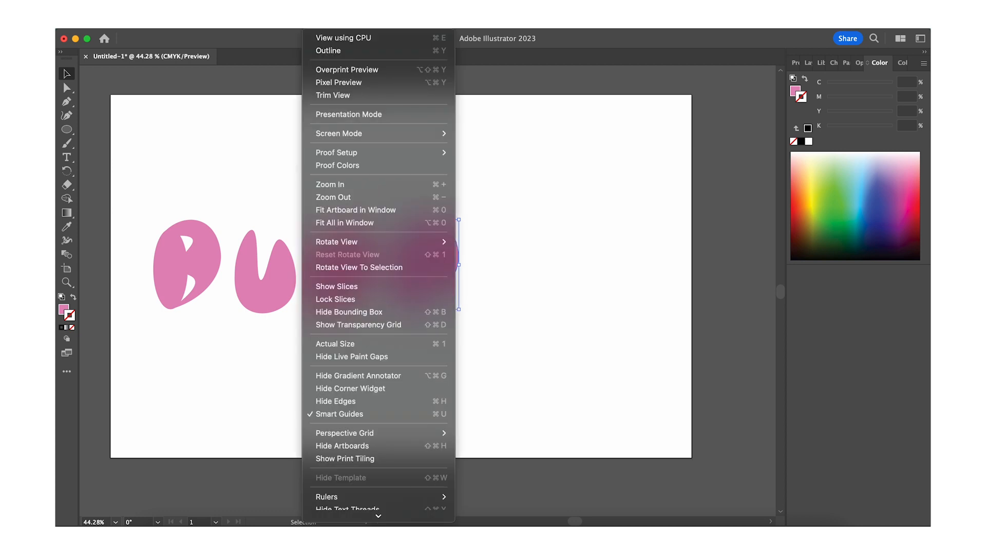
mouse_move(334, 153)
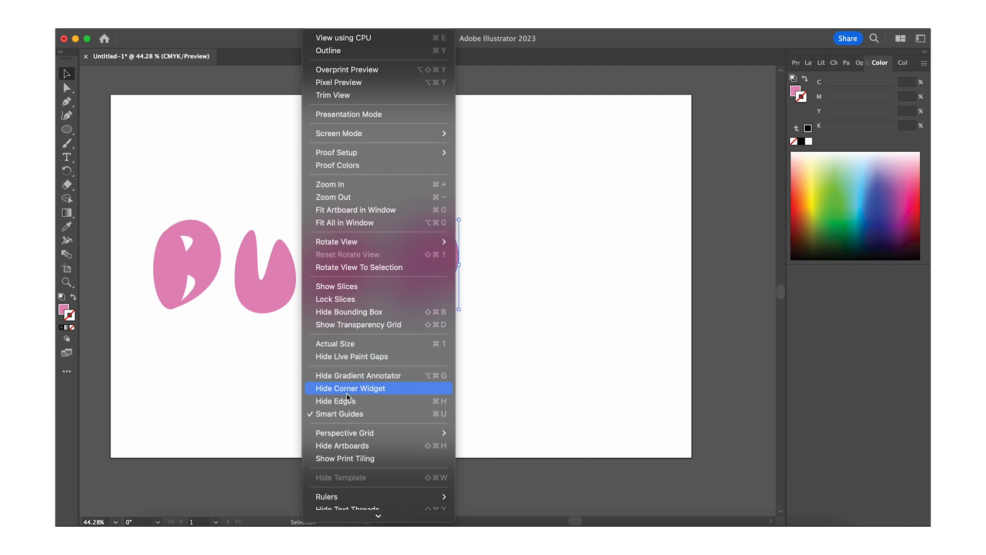
scroll(349, 398, down, 3)
mouse_move(327, 446)
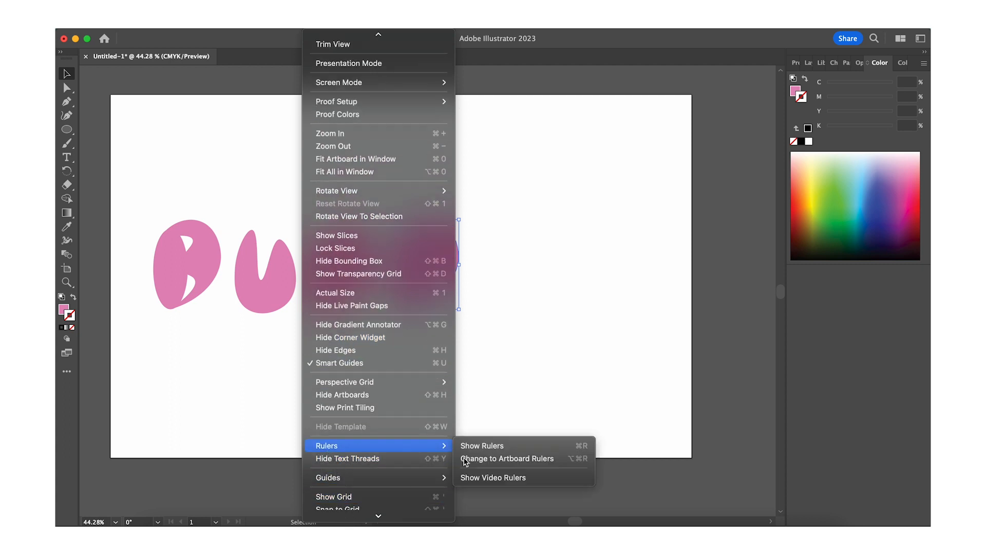
click(468, 445)
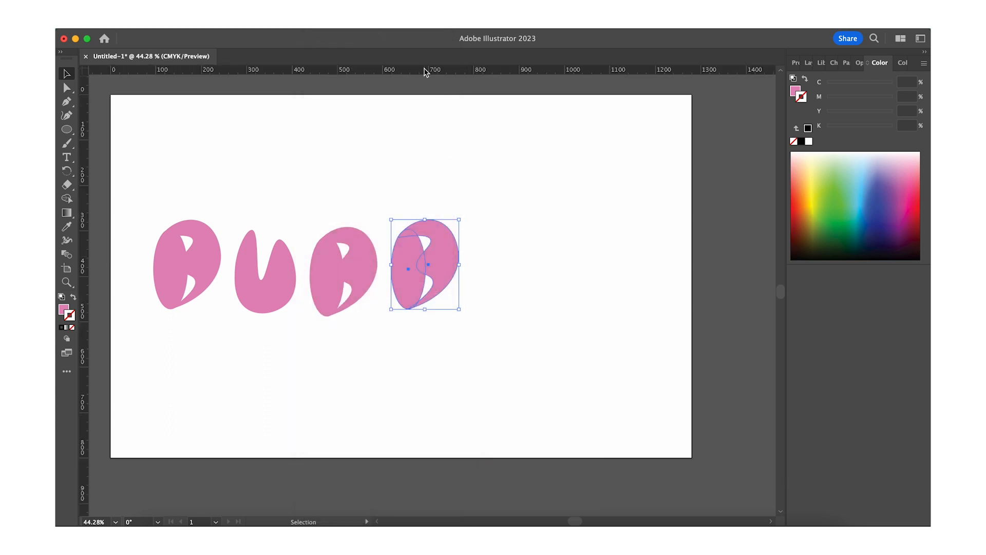
drag(424, 72, 421, 278)
mouse_move(411, 236)
mouse_down()
mouse_move(408, 222)
mouse_move(395, 229)
mouse_up()
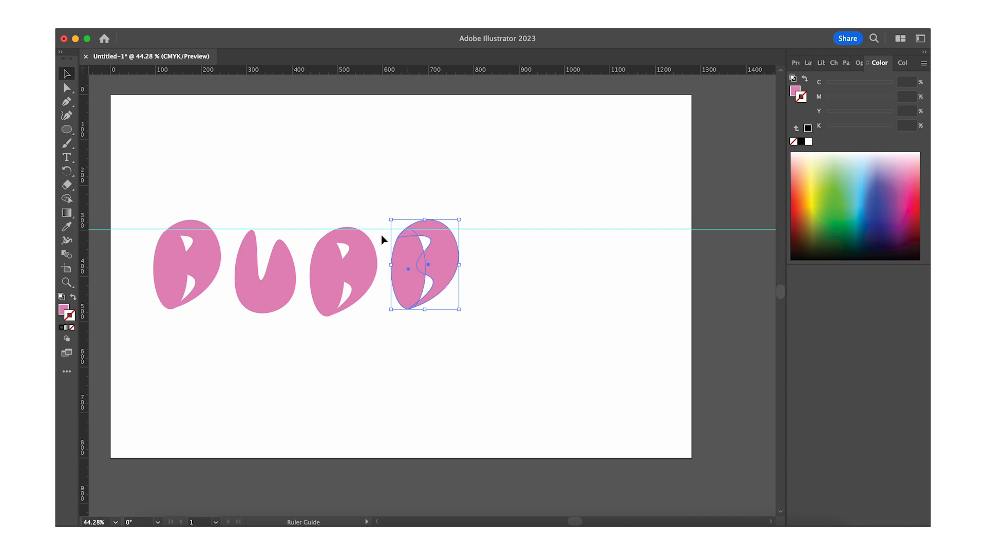
Move the last B and the first B down so their tops line up with the other B at the guide
scroll(328, 252, up, 3)
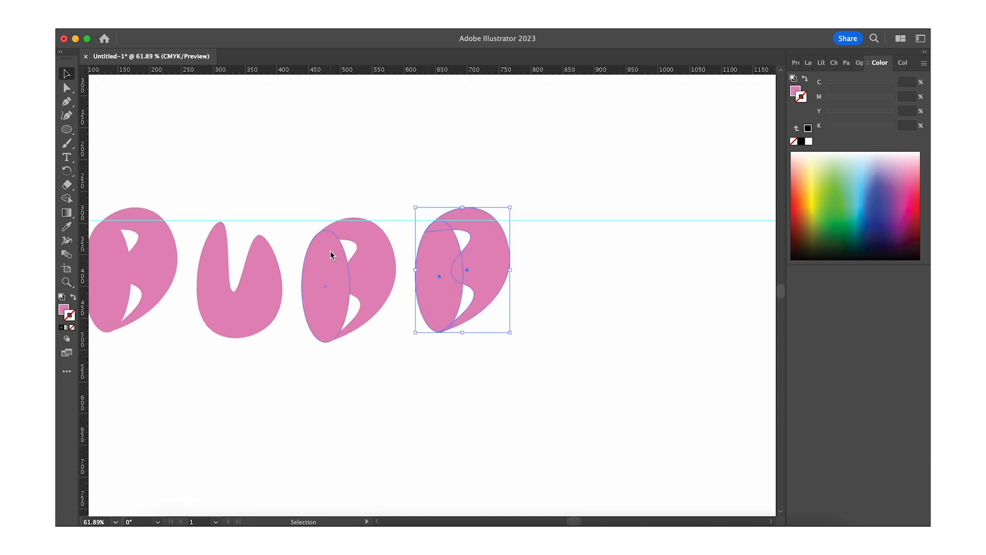
click(424, 210)
mouse_move(444, 253)
mouse_down()
mouse_move(445, 269)
mouse_move(445, 260)
mouse_up()
scroll(445, 261, left, 2)
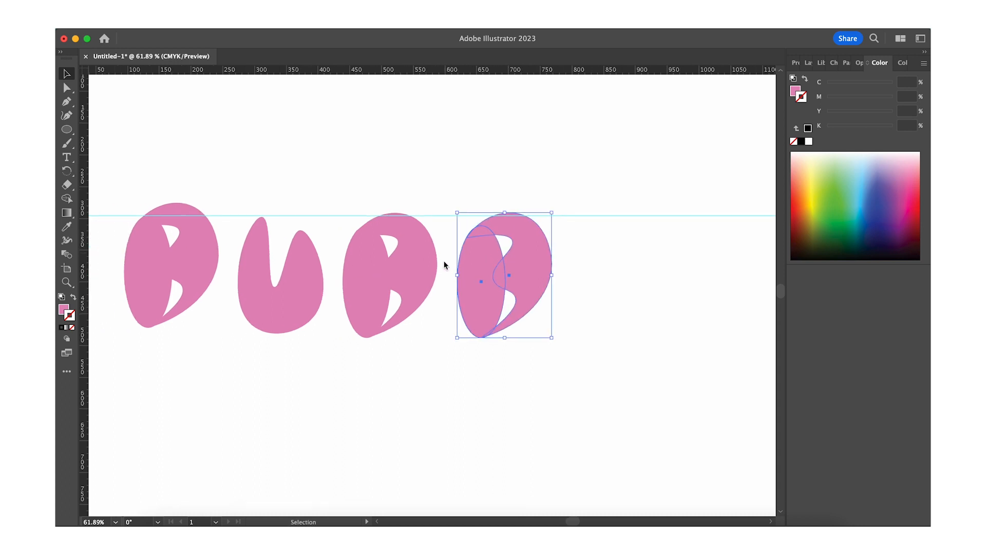
drag(190, 238, 189, 249)
click(501, 366)
Place a duplicate of the U directly to the right of the last B
scroll(501, 365, down, 2)
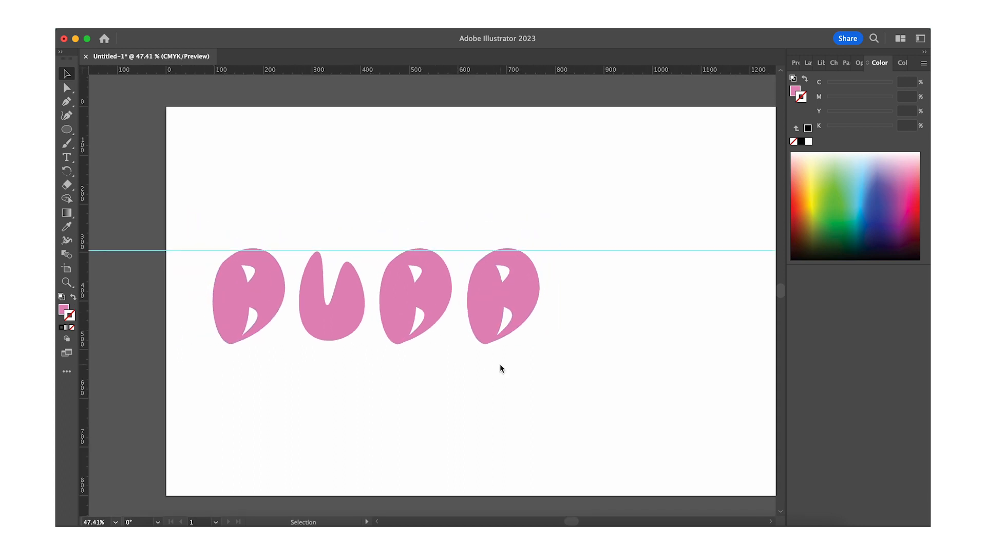
click(336, 286)
drag(338, 290, 590, 286)
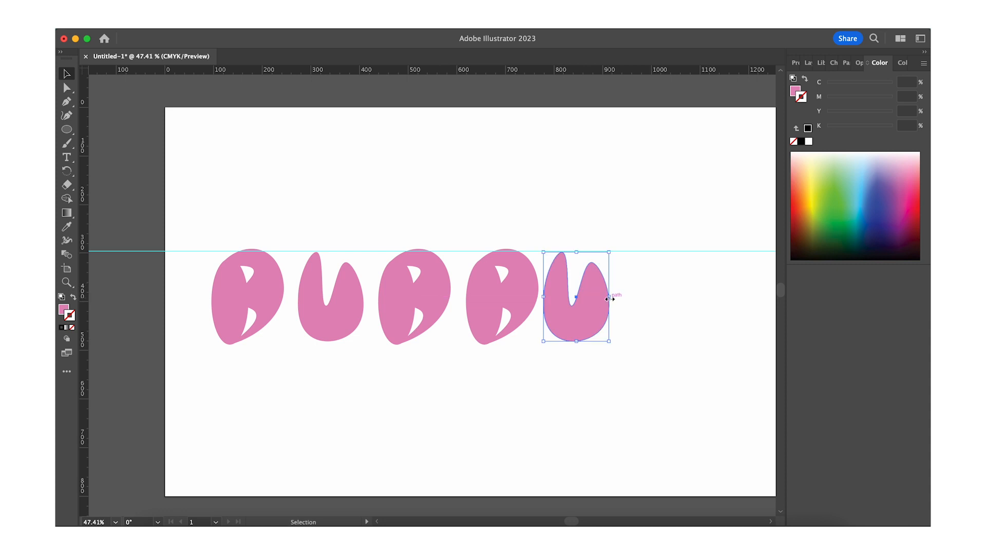
Paste a copy of the L and place it as the sixth letter, level with the first L
key(super+v)
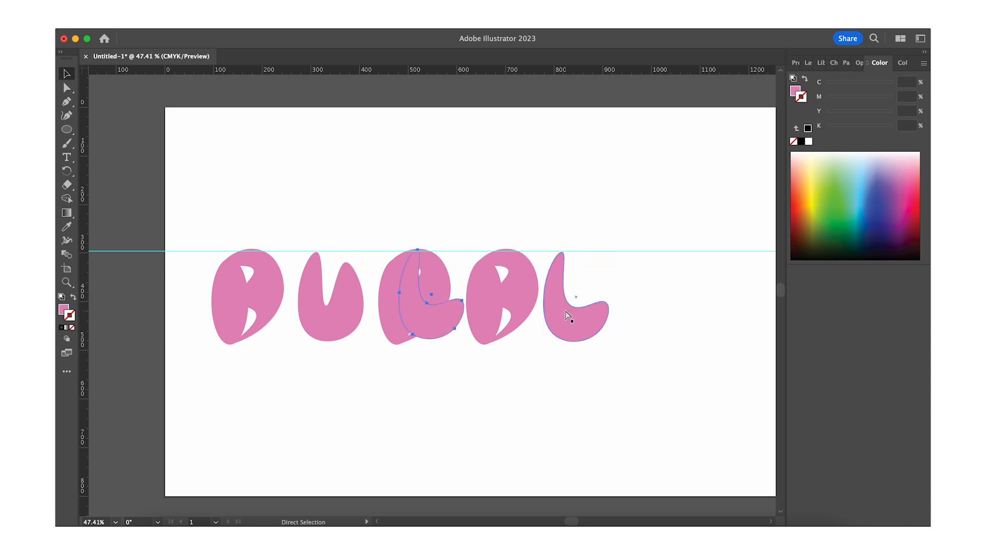
key(v)
drag(438, 311, 659, 318)
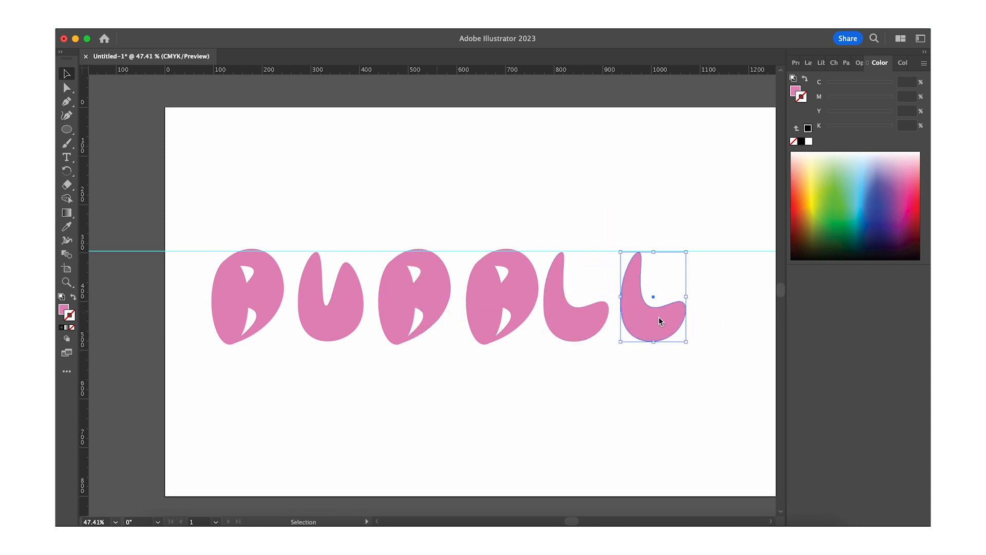
Reshape the second L into a rounded E with the Curvature tool, adding an upper arm, a middle arm and a fuller back
click(67, 115)
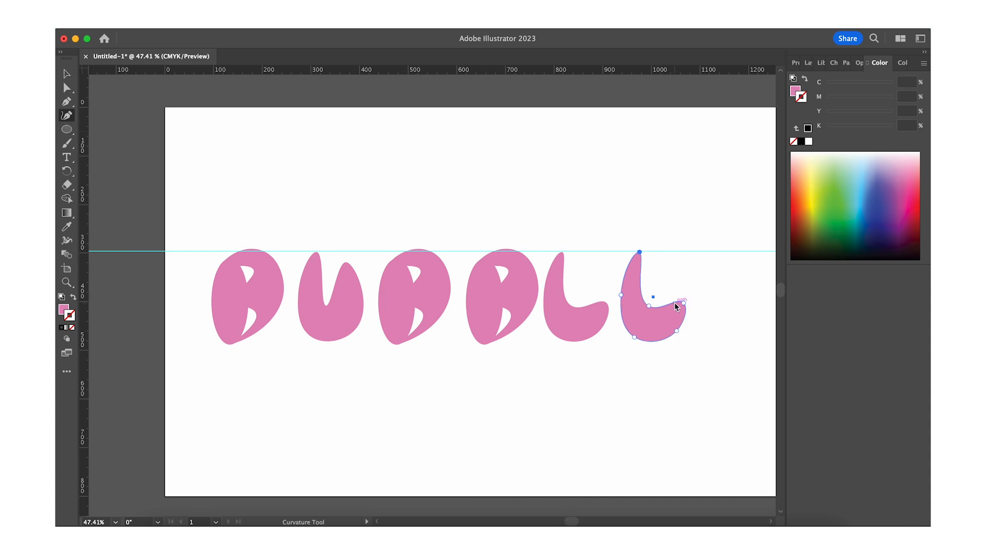
drag(650, 296, 689, 284)
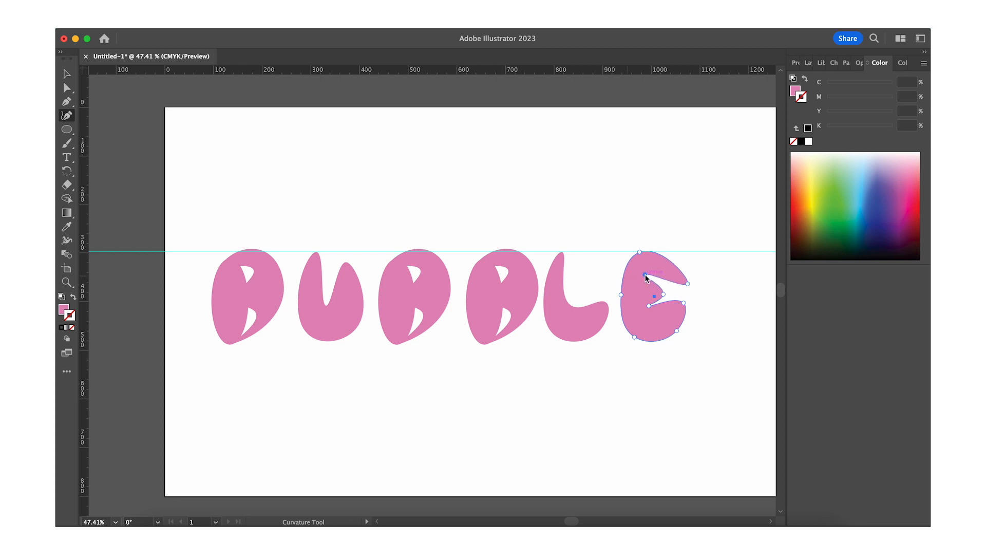
drag(669, 260, 629, 264)
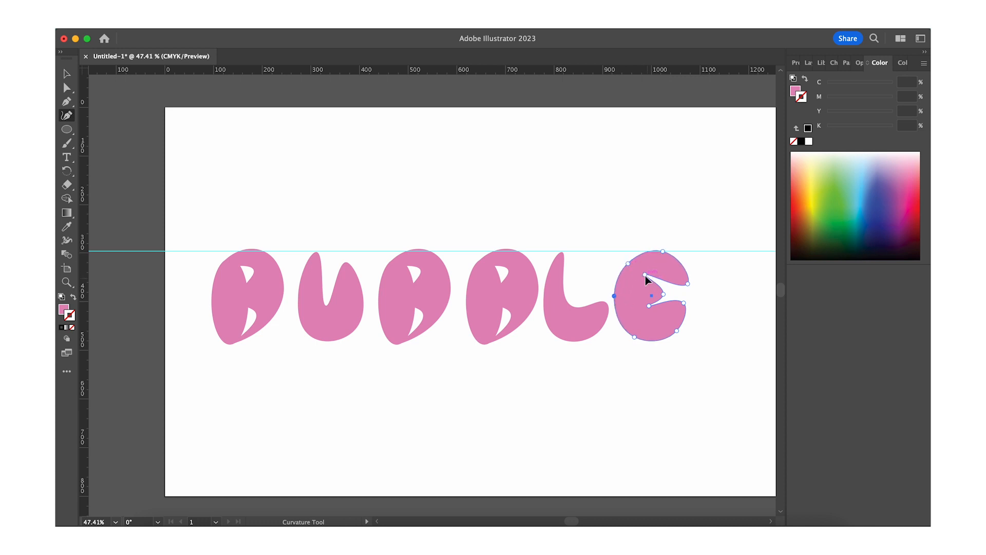
drag(646, 275, 648, 283)
click(66, 75)
click(499, 362)
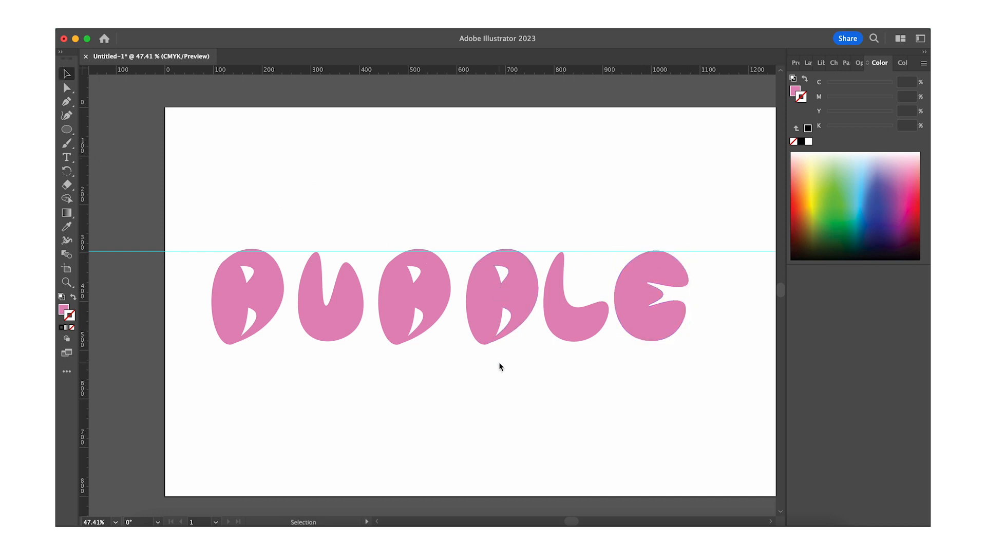
Add a second horizontal guide along the bottoms of the B letters
drag(486, 70, 475, 346)
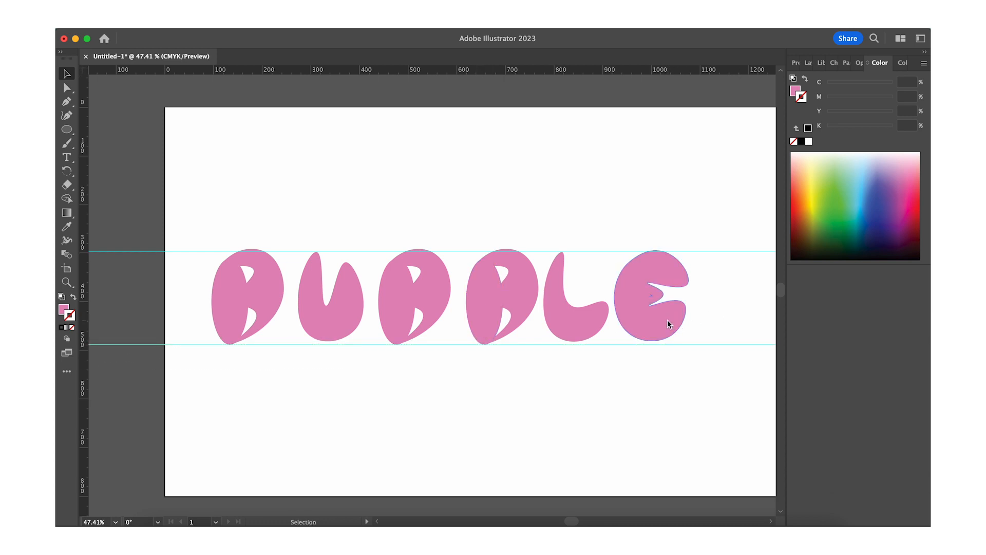
Nudge the U, L and E slightly downward so they sit between the two horizontal guides
click(343, 324)
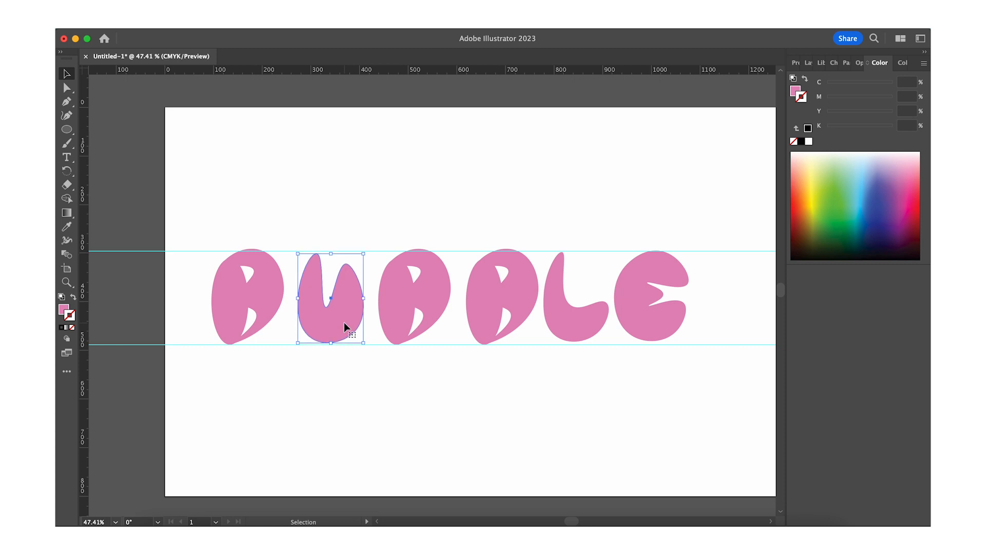
key(Down)
key(Down)
click(584, 312)
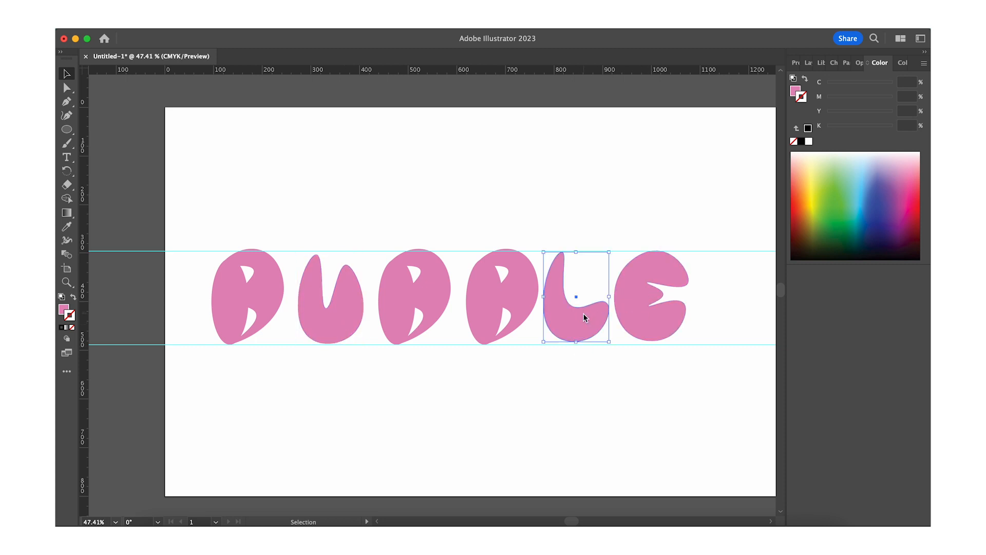
click(658, 323)
key(Down)
key(Down)
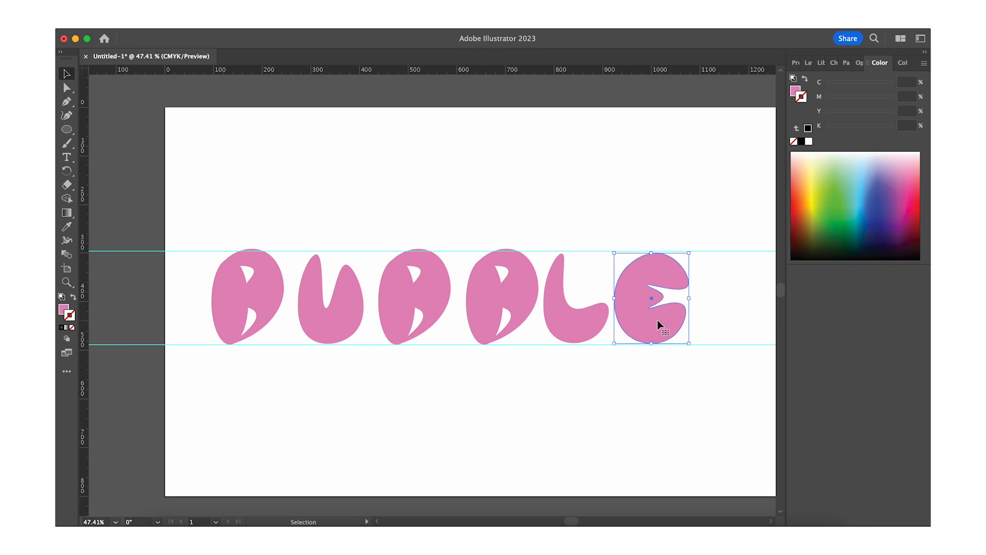
Select all six letters of the word and group them
click(628, 177)
drag(181, 221, 676, 403)
right_click(627, 278)
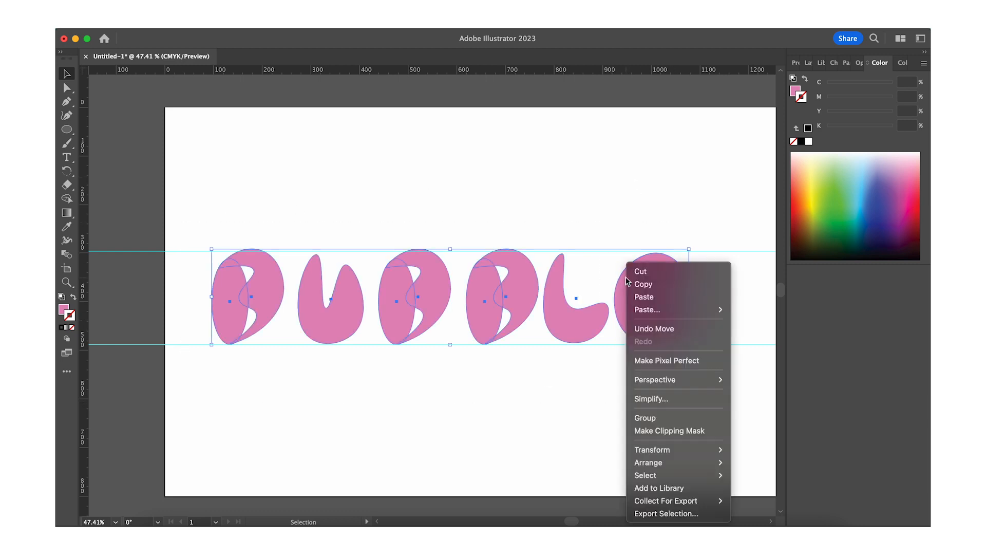
click(657, 420)
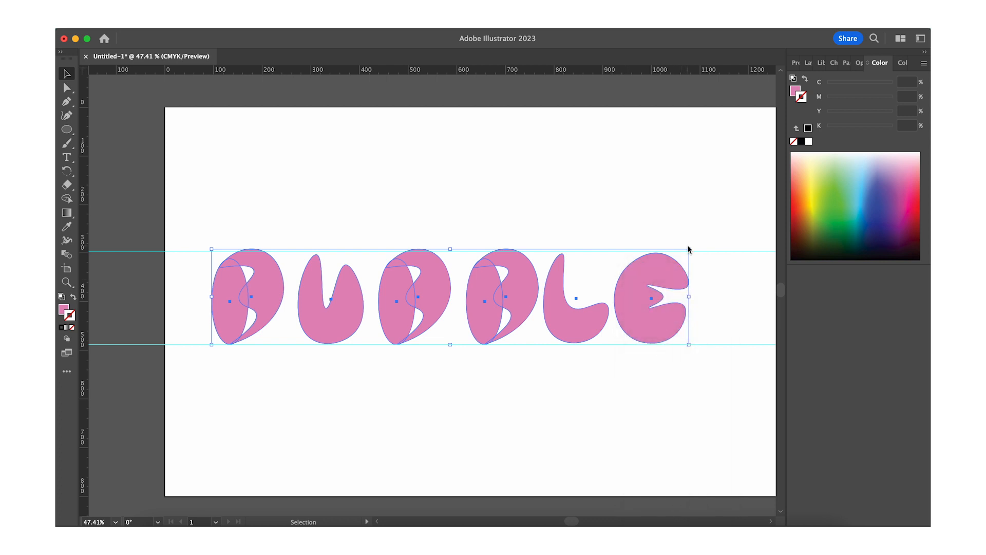
Scale the whole word down proportionally and centre it on the artboard between the guides
drag(688, 249, 654, 267)
key(super+z)
click(662, 191)
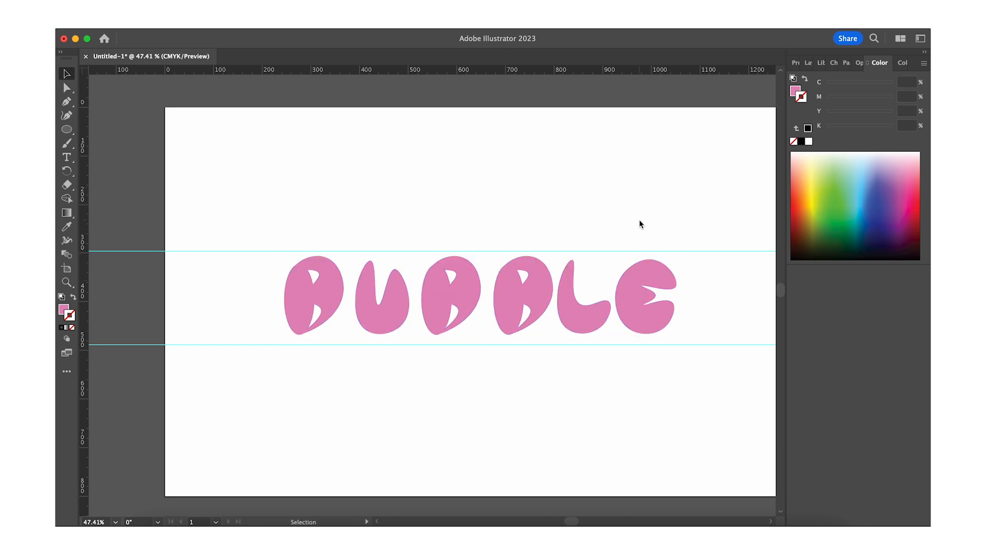
scroll(641, 221, down, 2)
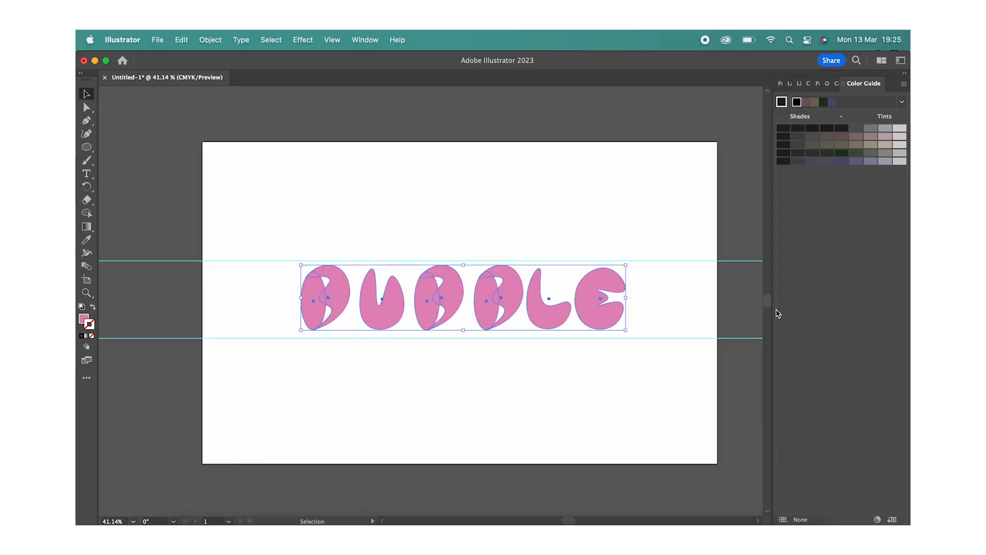
Open the 3D and Materials panel and move it higher beside the artboard
click(330, 37)
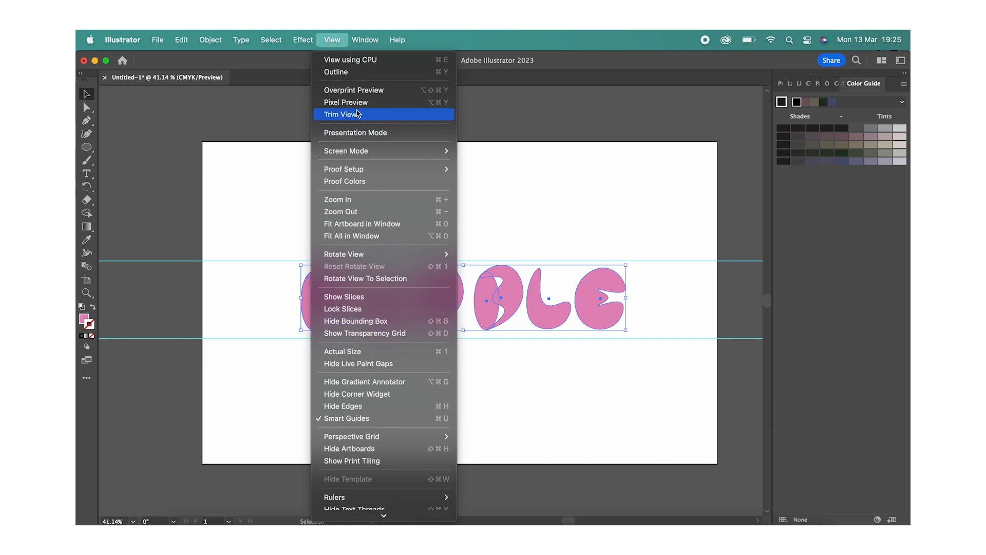
mouse_move(365, 40)
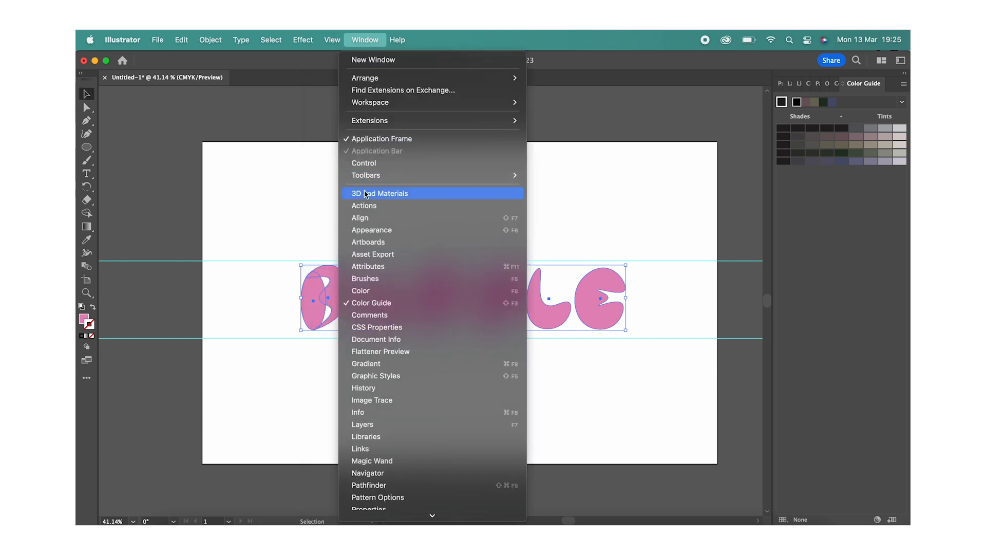
click(366, 194)
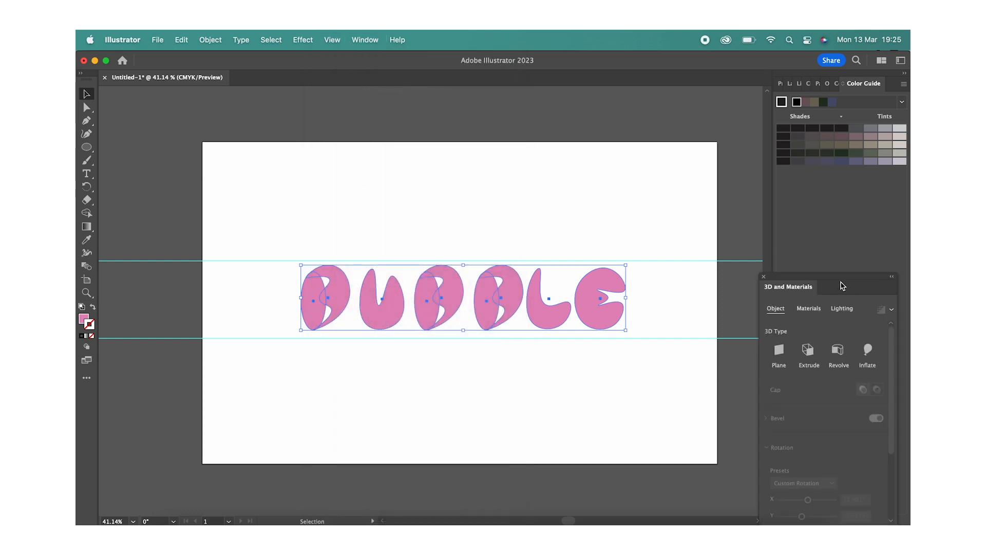
drag(843, 286, 842, 178)
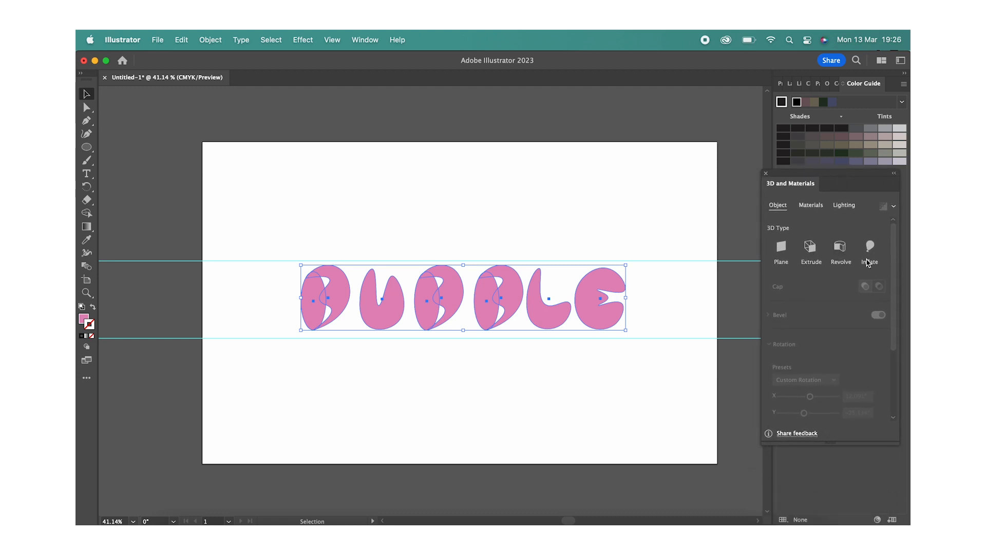
Try the Plane 3D type on the word, rotating it freely around the X, Y and Z axes
click(780, 246)
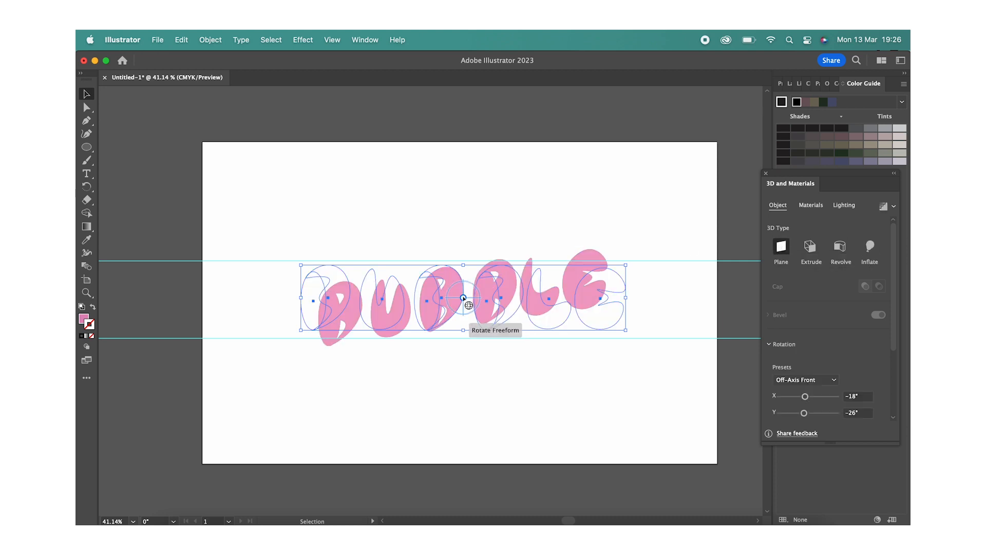
mouse_move(464, 298)
mouse_down()
mouse_move(443, 315)
mouse_move(398, 257)
mouse_move(495, 275)
mouse_move(486, 328)
mouse_move(424, 287)
mouse_move(466, 281)
mouse_move(450, 293)
mouse_move(464, 298)
mouse_move(458, 303)
mouse_move(479, 282)
mouse_move(473, 276)
mouse_move(472, 308)
mouse_up()
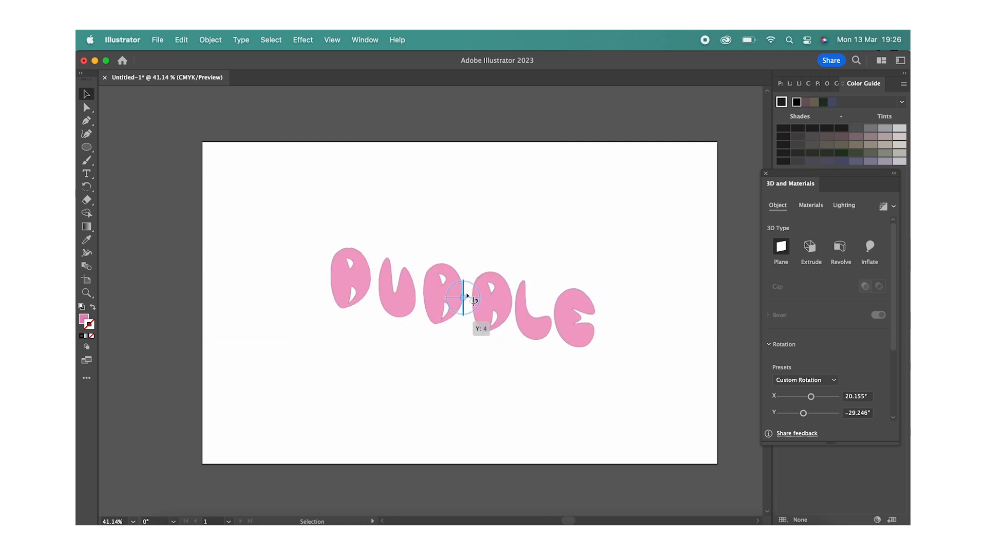
drag(472, 314, 667, 226)
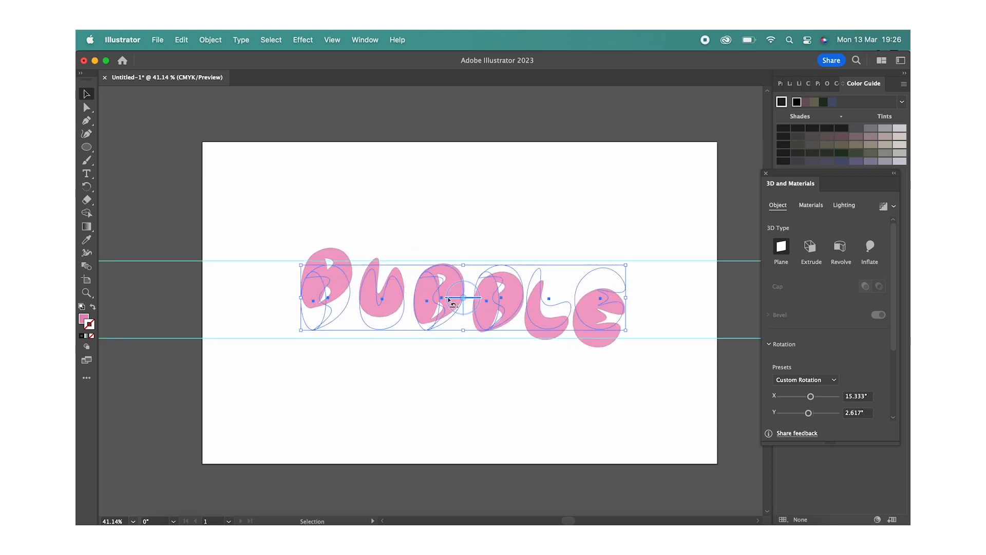
drag(450, 299, 458, 346)
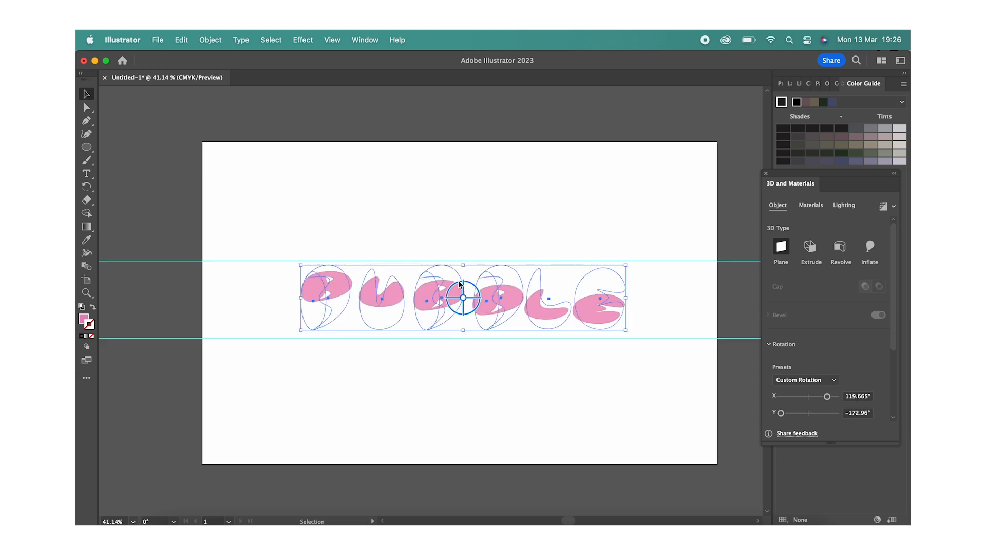
drag(460, 282, 459, 285)
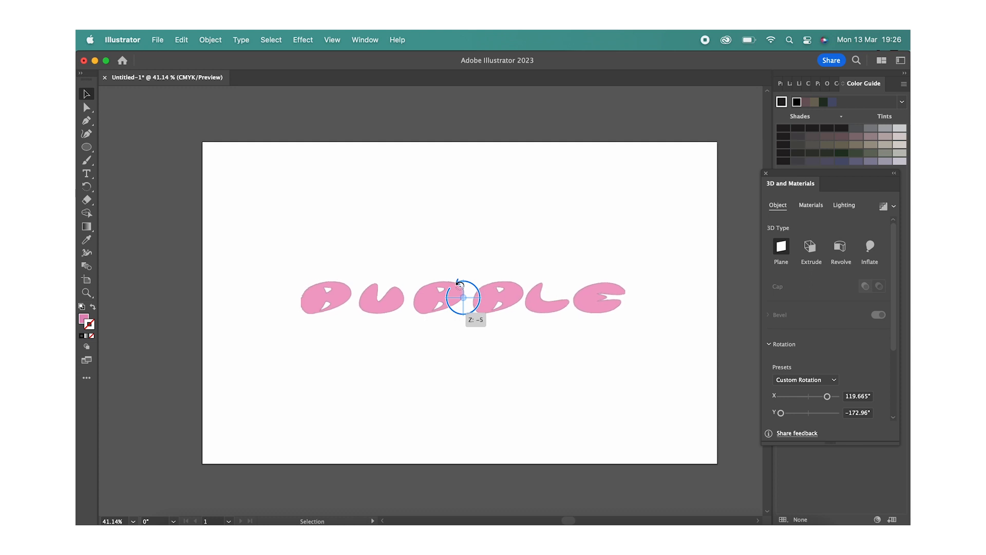
Apply the Inflate 3D type to the word and rotate it to face nearly forward, about X 9.6° and Y -9.6°
click(870, 247)
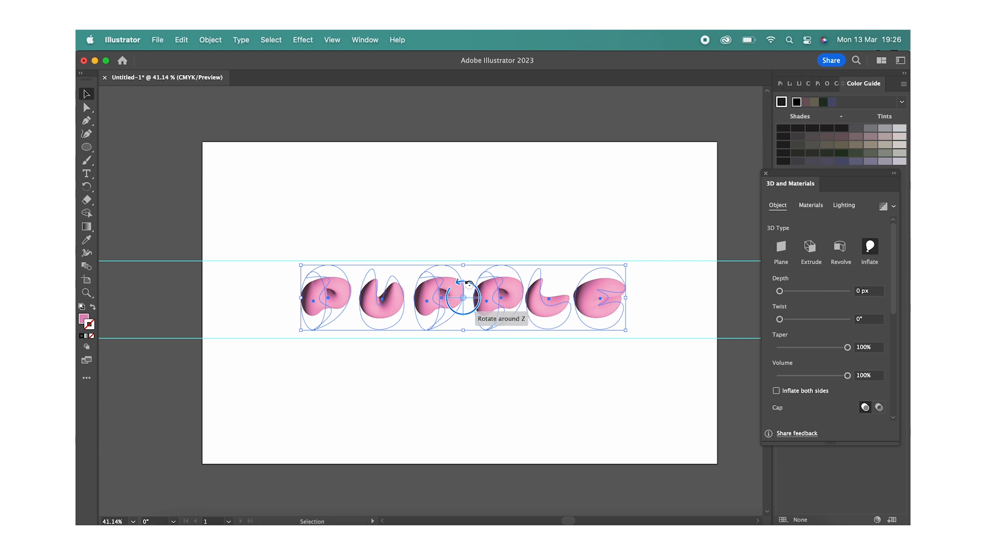
drag(468, 282, 397, 259)
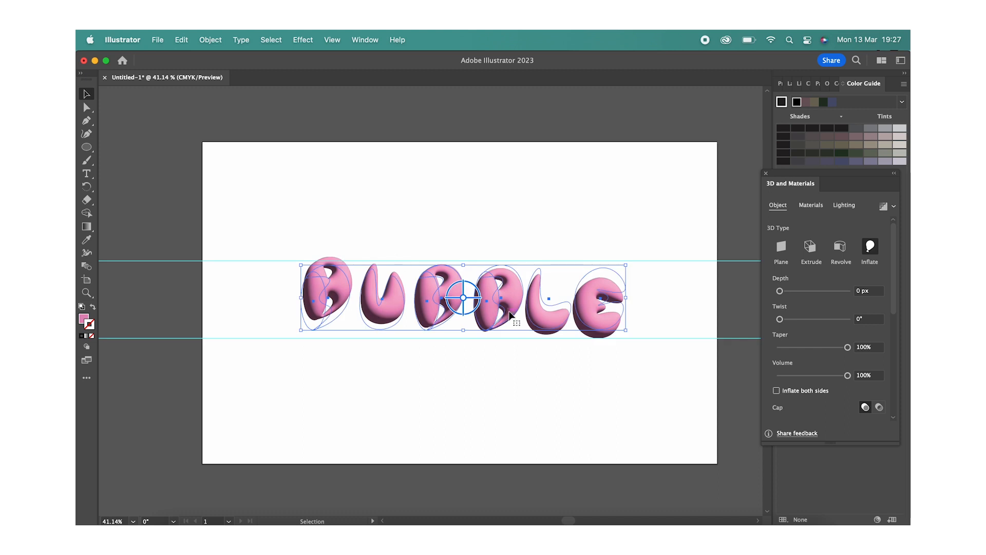
drag(482, 299, 478, 290)
Set the inflated word's rotation to X 34° and Y -24°
scroll(894, 267, down, 2)
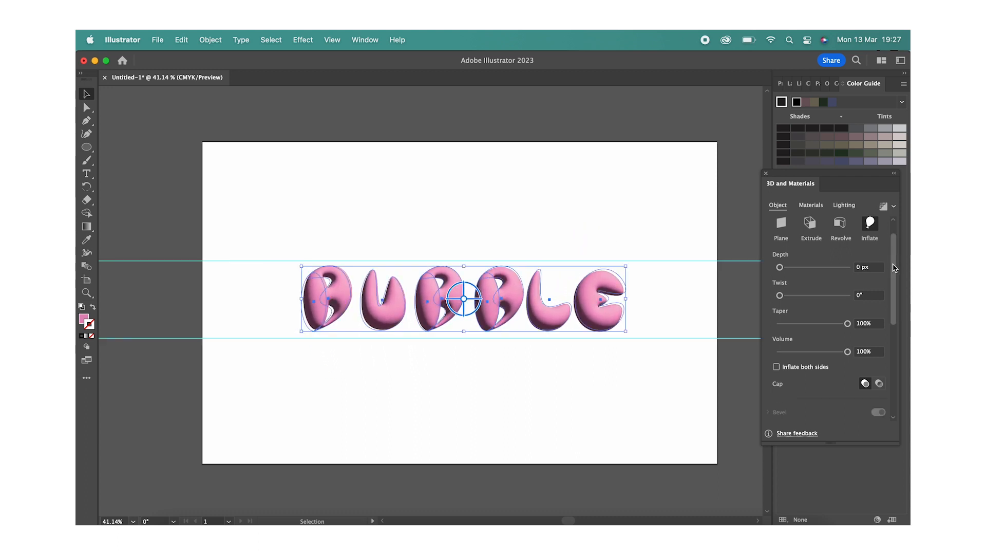
scroll(895, 267, down, 10)
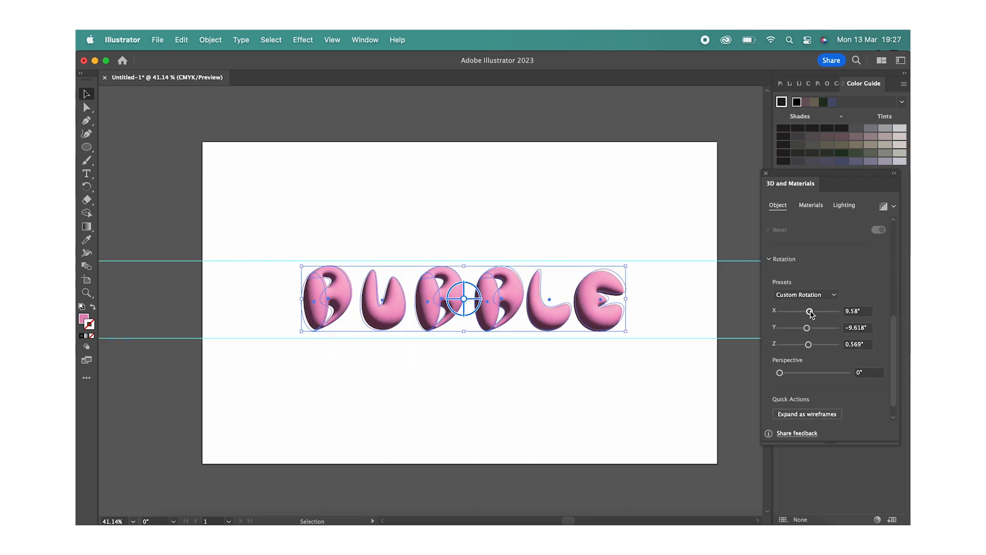
drag(810, 312, 807, 333)
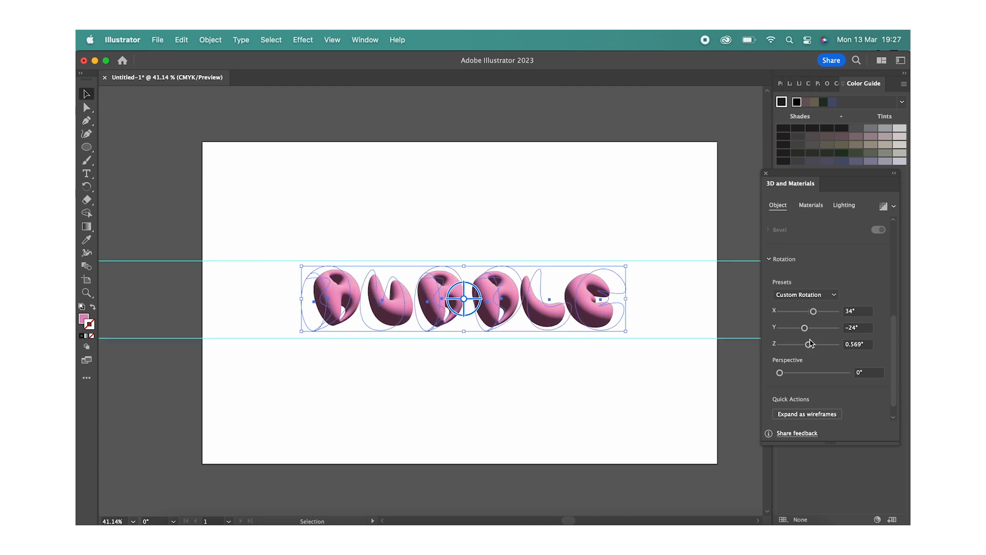
Change the word's fill to the brighter pink FF80CC
double_click(85, 322)
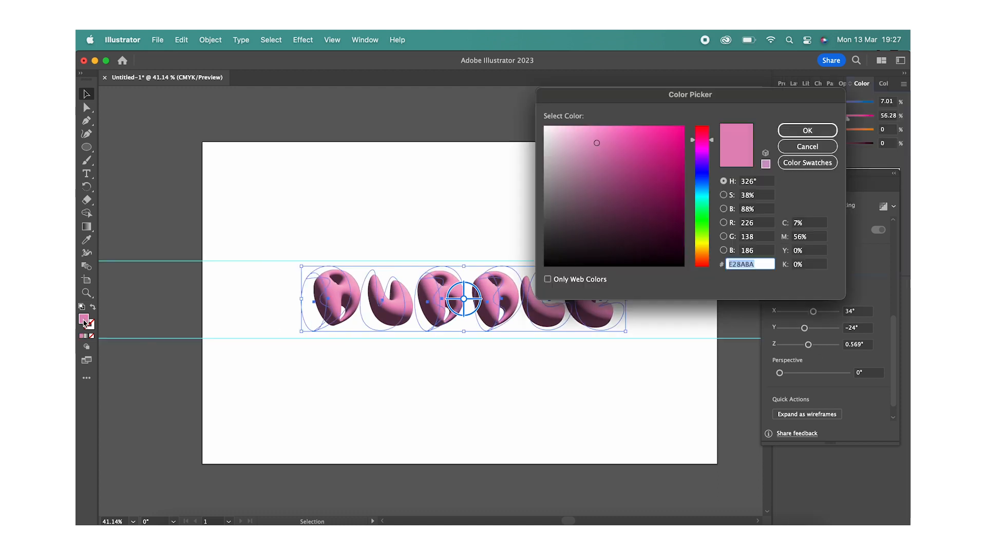
mouse_move(617, 142)
mouse_down()
mouse_move(617, 125)
mouse_move(606, 140)
mouse_move(573, 125)
mouse_move(627, 118)
mouse_move(605, 116)
mouse_up()
click(804, 131)
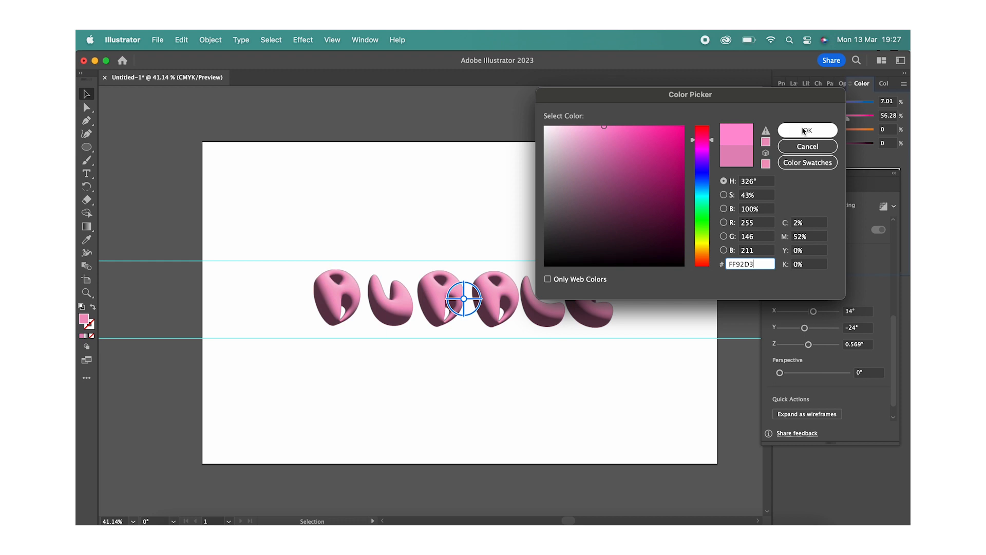
drag(648, 127, 615, 122)
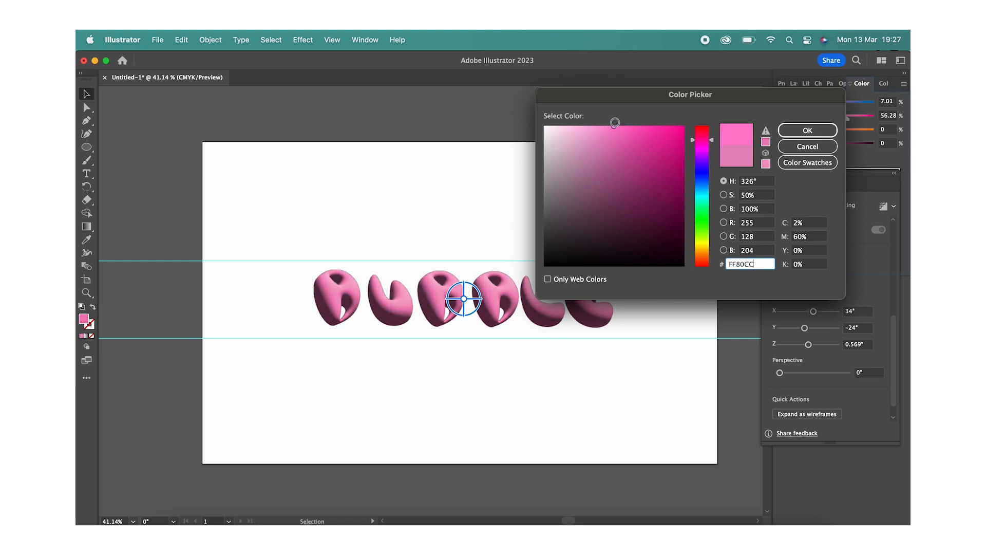
click(807, 130)
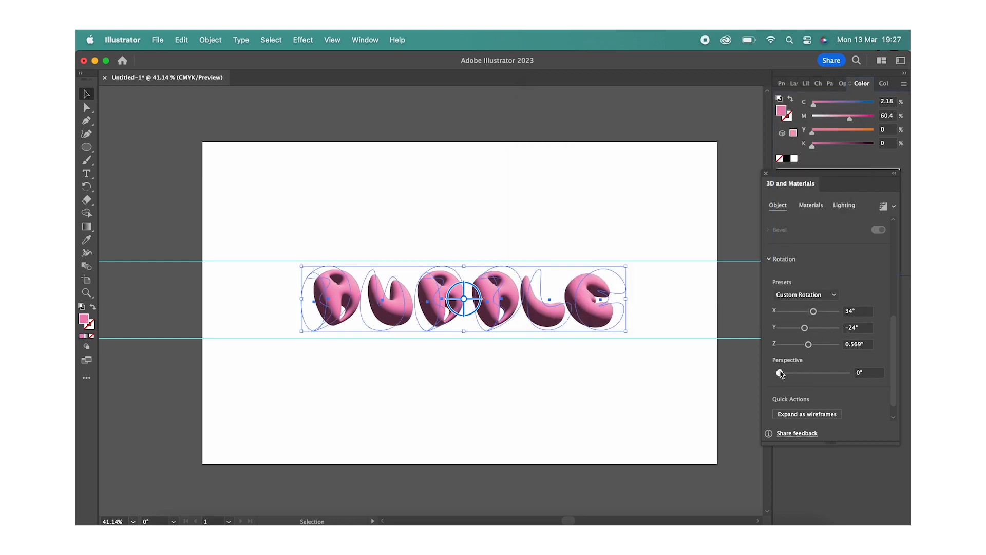
Set the word's perspective to 17° and its rotation to X -7°, Y -5° and Z -3°
drag(780, 374, 810, 319)
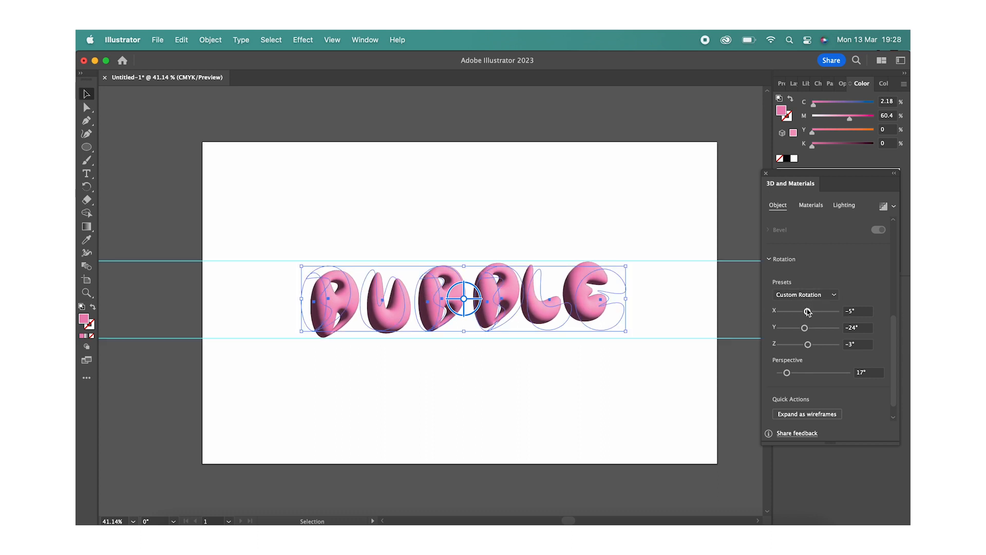
drag(808, 312, 808, 330)
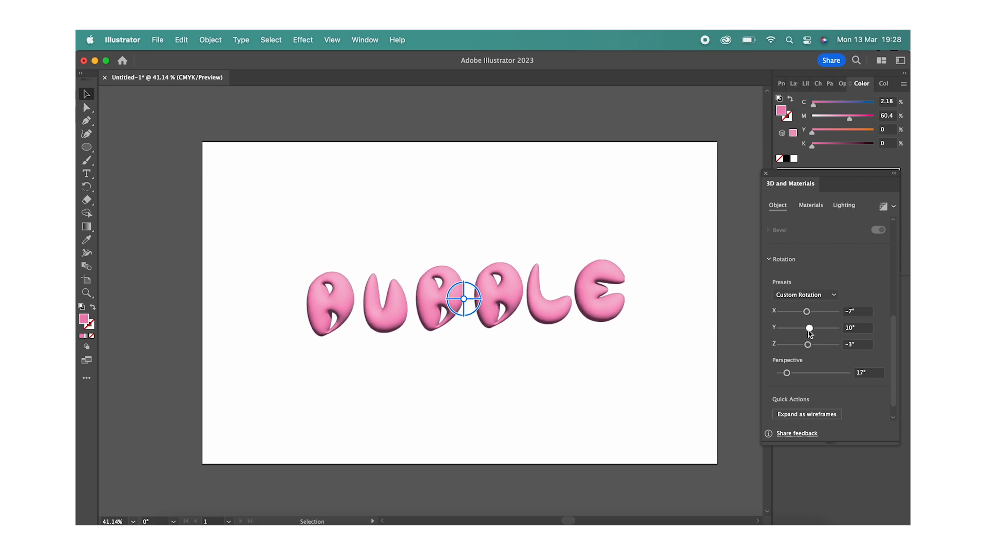
click(808, 330)
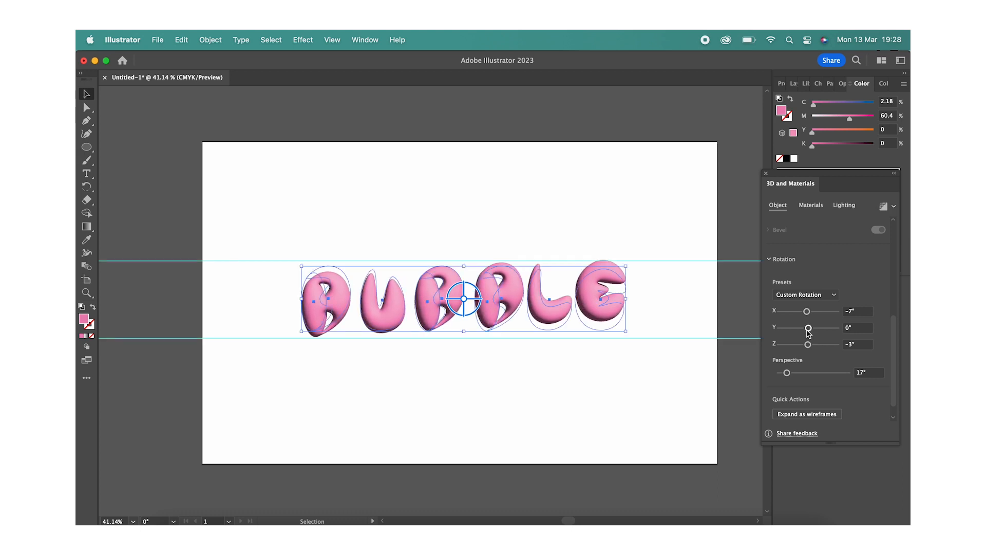
drag(808, 331, 807, 330)
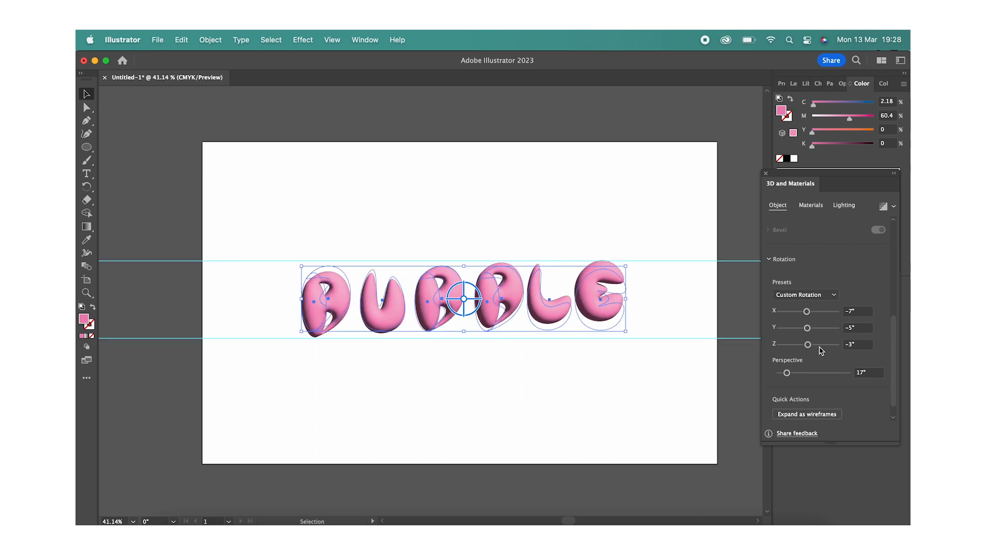
drag(809, 346, 814, 346)
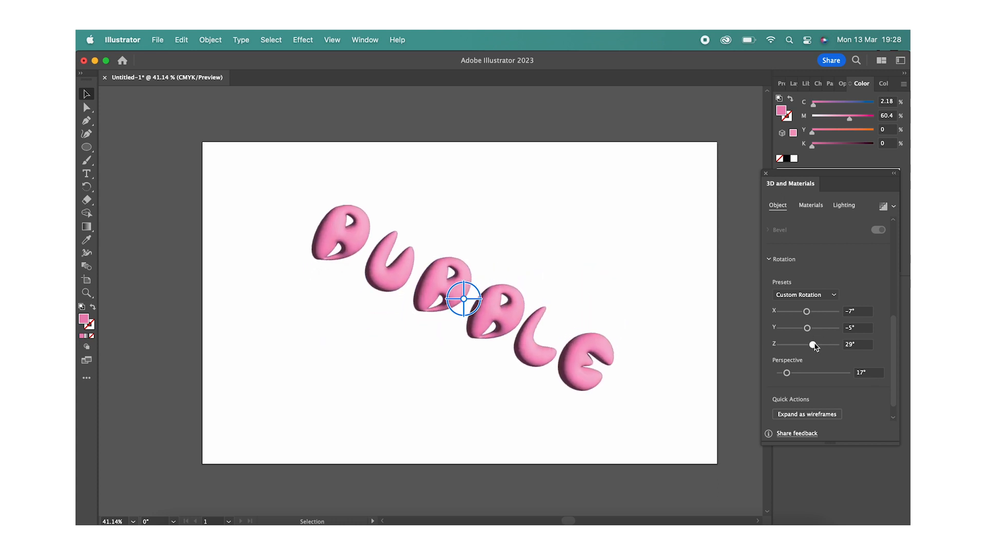
key(super+z)
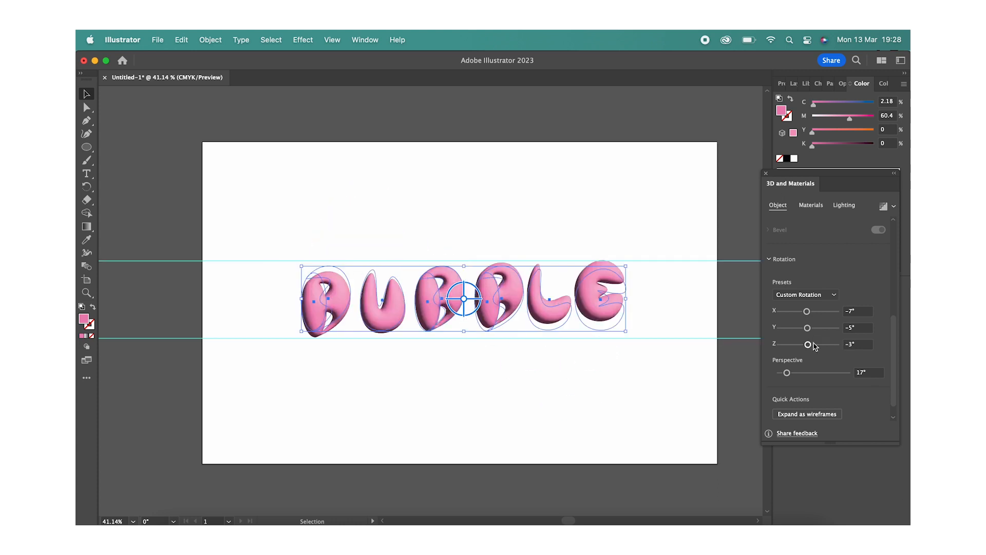
Set the word's 3D light intensity to 85% and the light rotation to 180°
click(844, 205)
drag(810, 262, 802, 265)
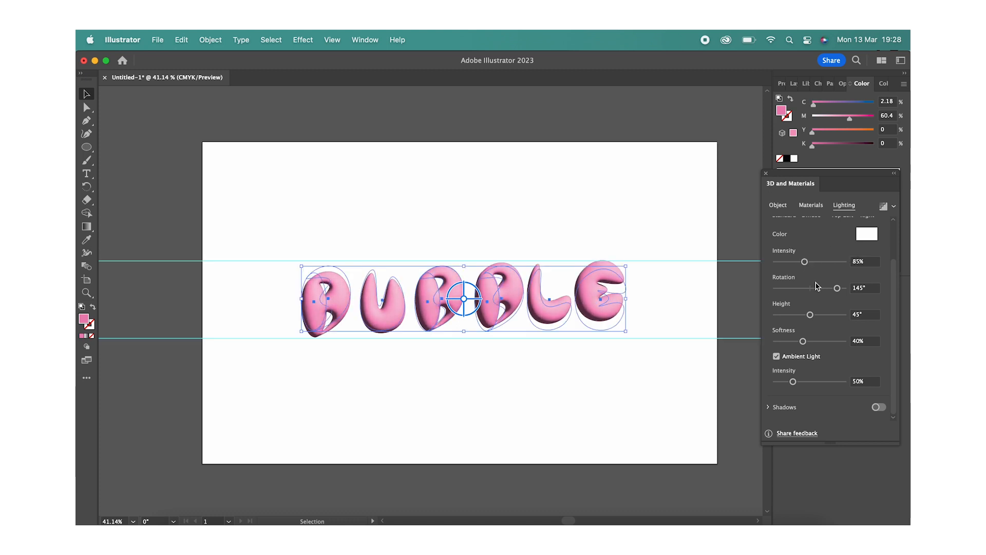
mouse_move(838, 289)
mouse_down()
mouse_move(775, 287)
mouse_move(844, 280)
mouse_up()
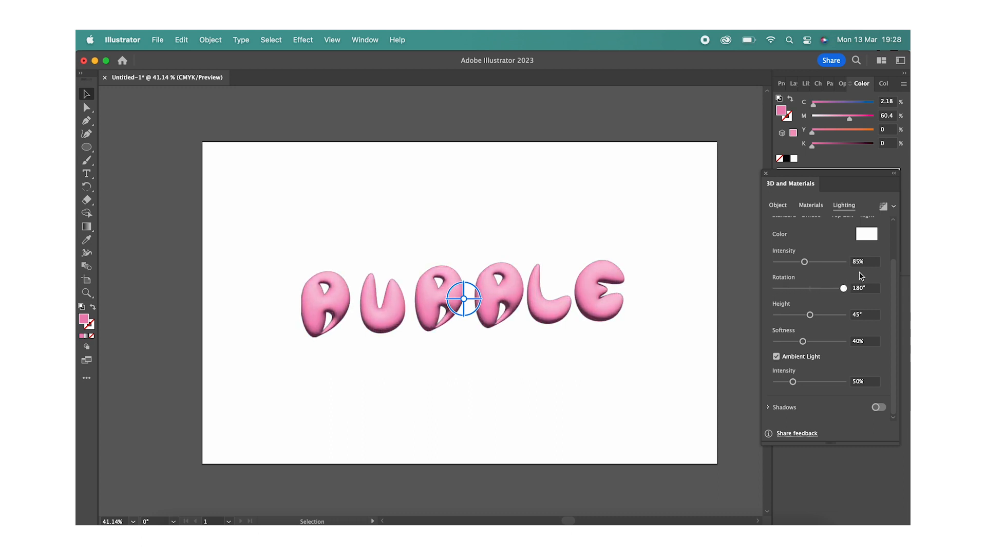
Try the Diffuse lighting preset on the word and switch to the Right preset
scroll(862, 276, up, 3)
click(811, 246)
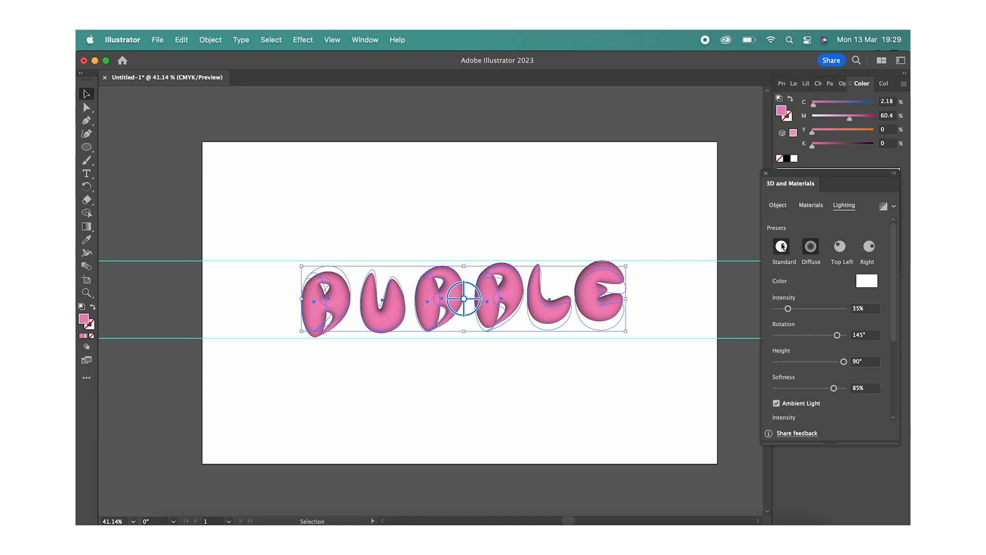
click(870, 248)
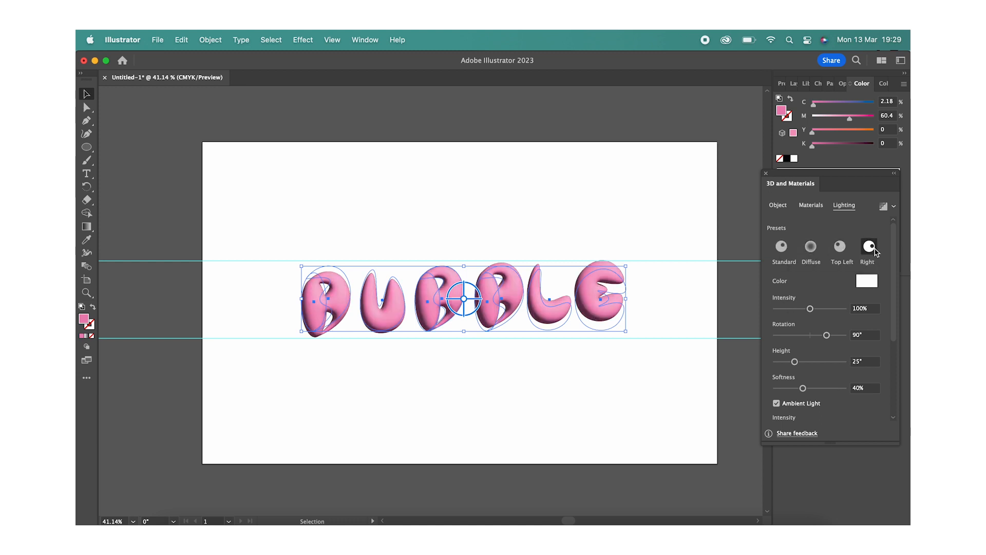
Try the Oxford Fabric substance material on the word BUBBLE and inspect its texture up close
click(683, 211)
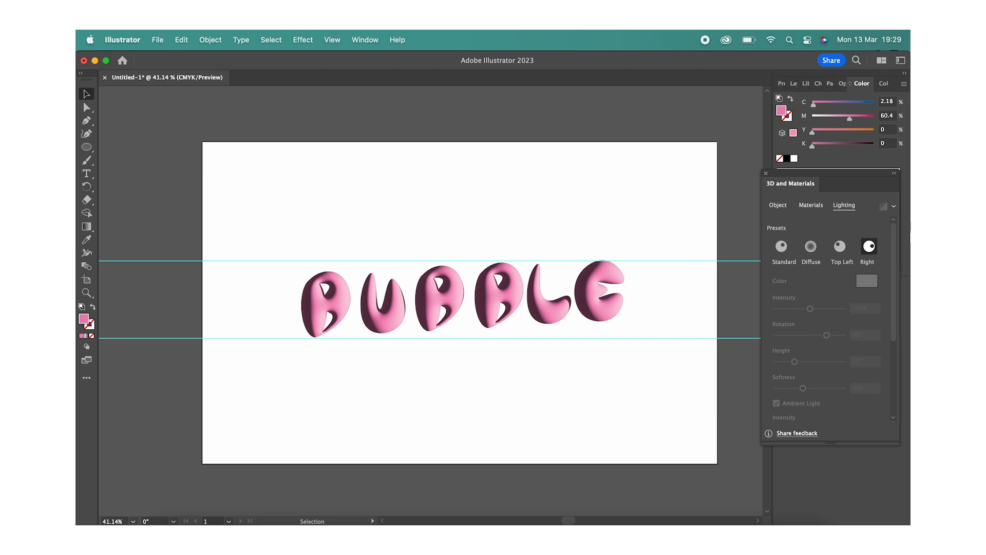
click(812, 208)
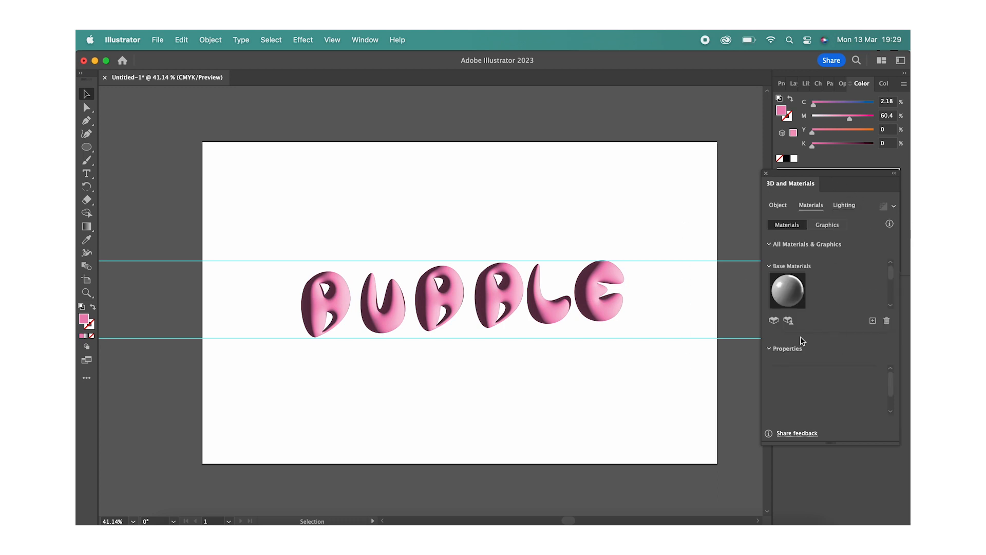
click(770, 349)
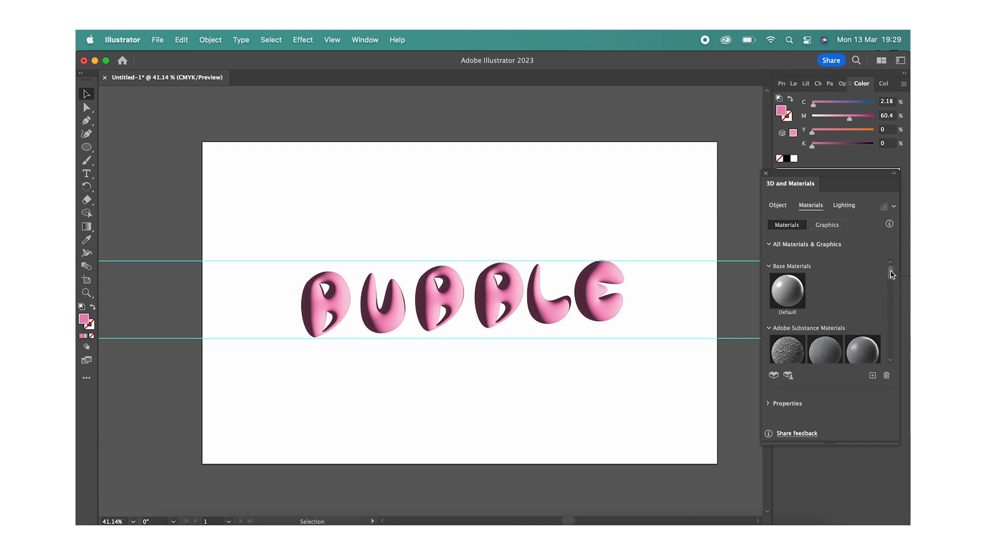
mouse_move(891, 274)
mouse_down()
mouse_move(895, 355)
mouse_move(887, 297)
mouse_up()
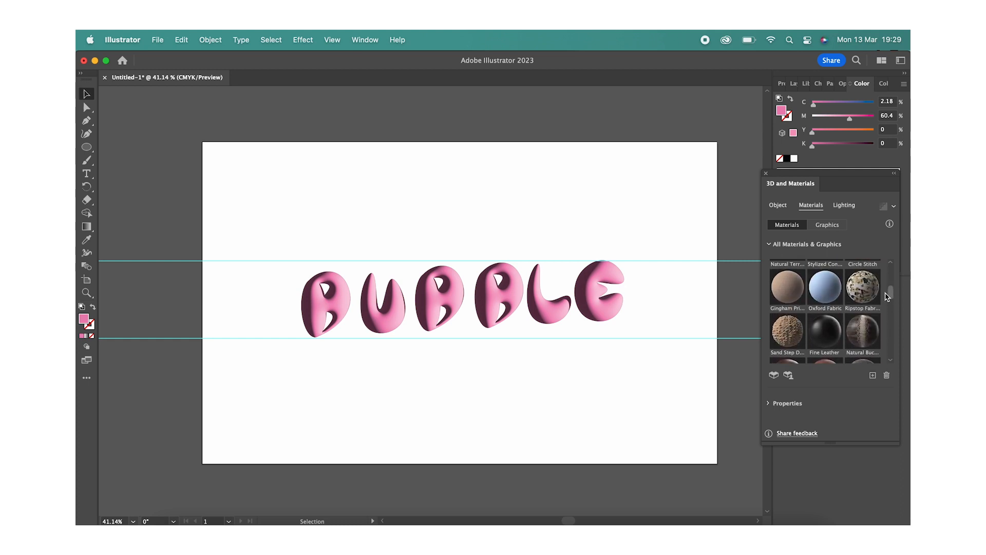
click(833, 298)
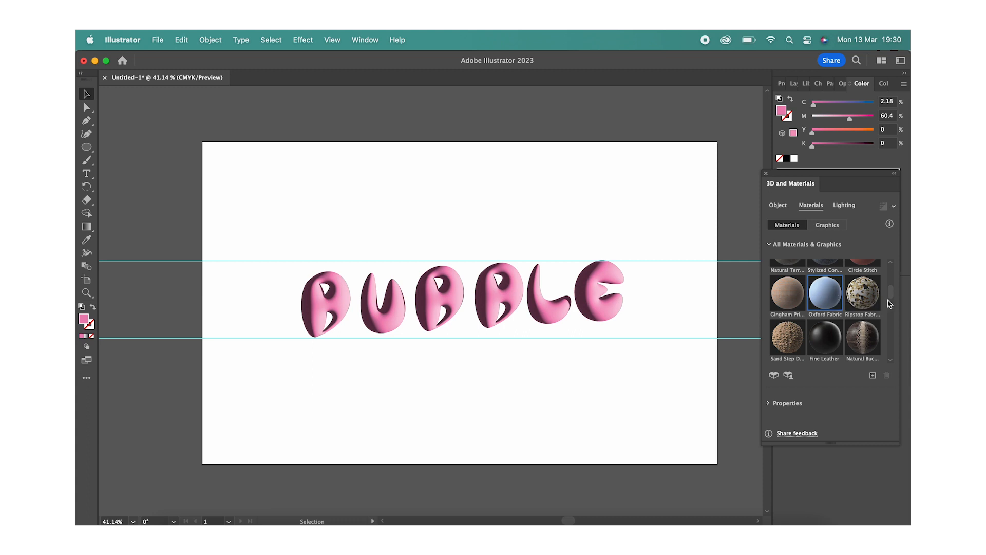
click(820, 294)
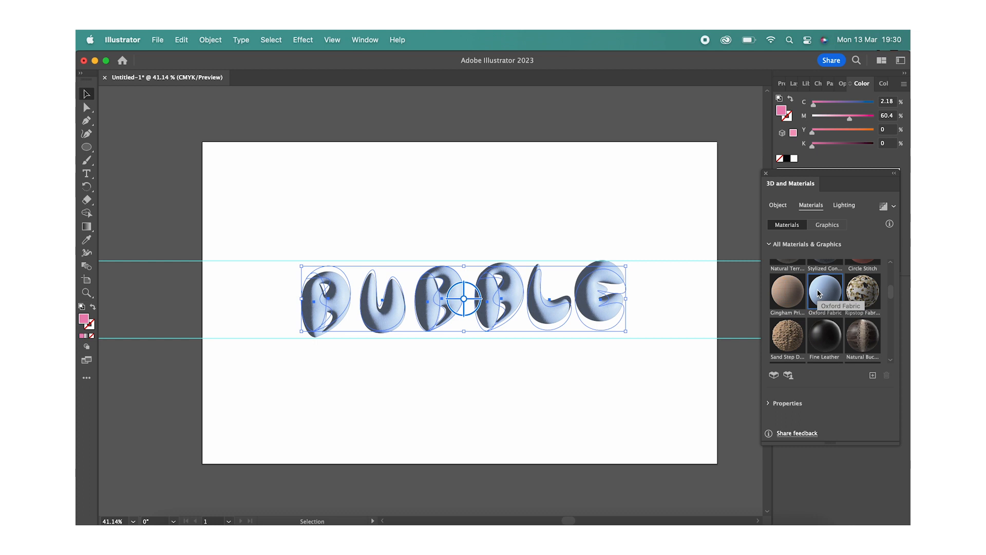
scroll(529, 316, up, 5)
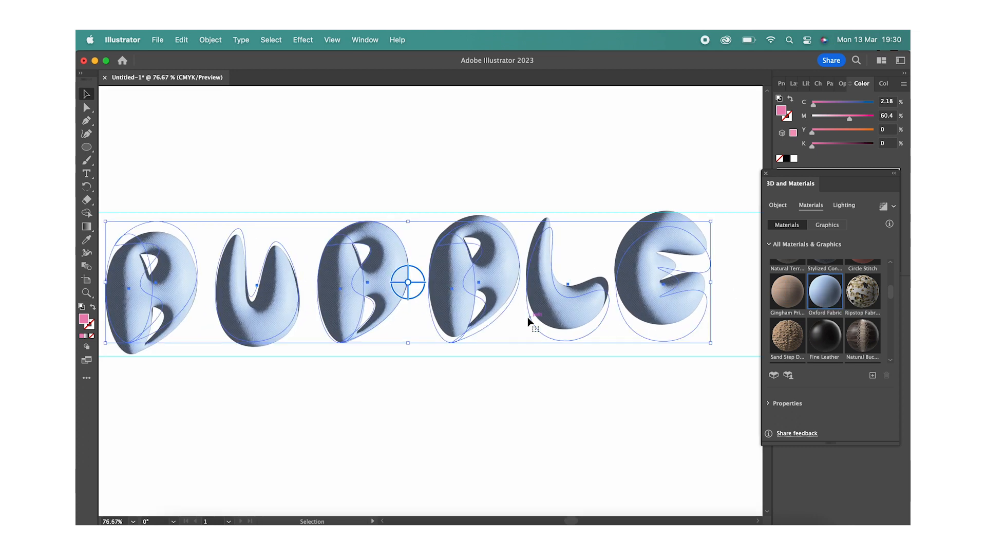
scroll(539, 389, down, 5)
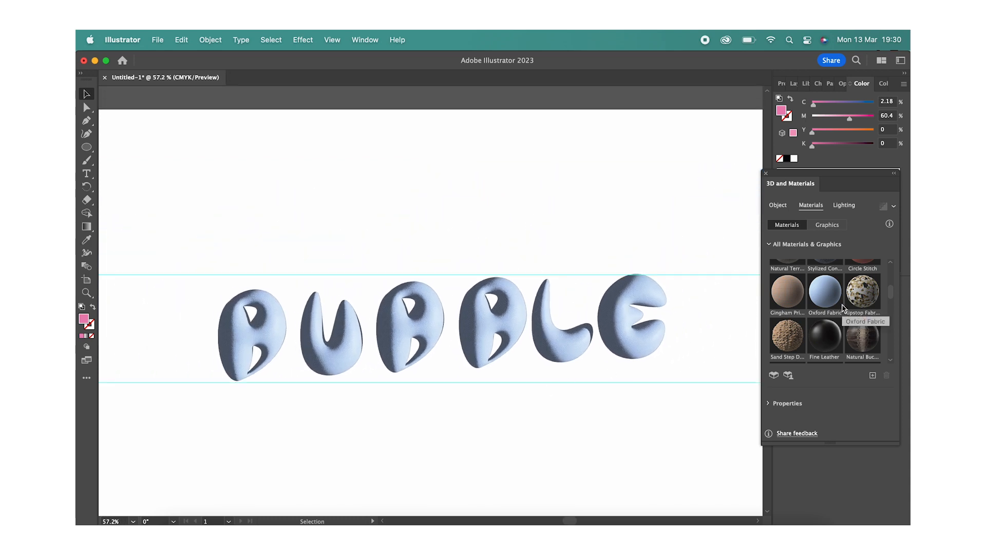
Apply the Fine Leather material to the word and set its 3D light intensity to 149%
scroll(820, 293, up, 5)
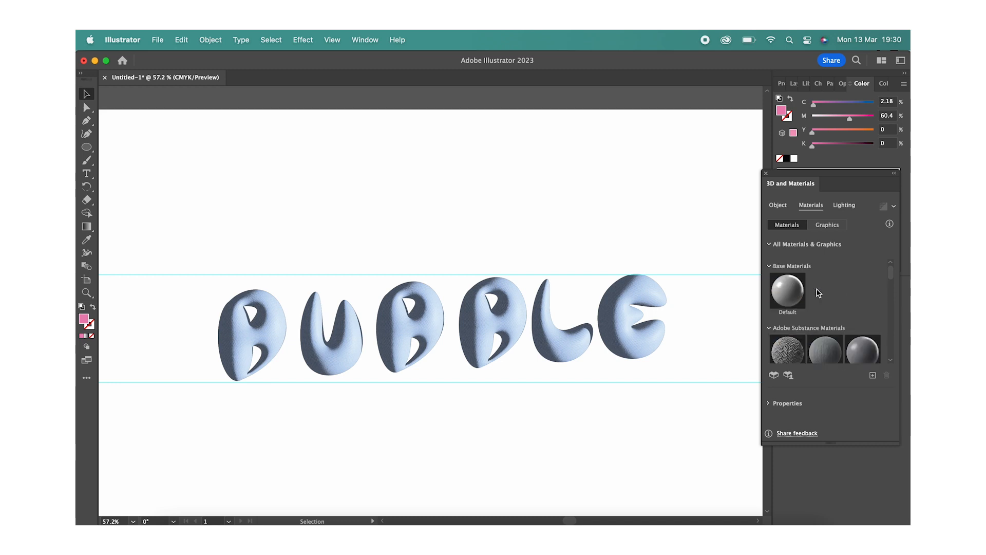
click(795, 293)
scroll(825, 310, down, 5)
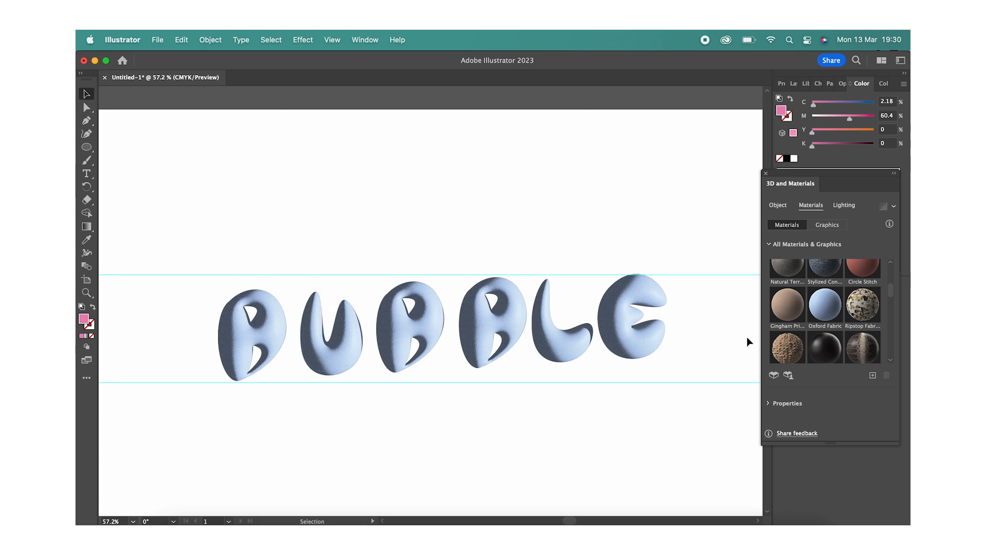
scroll(836, 308, down, 2)
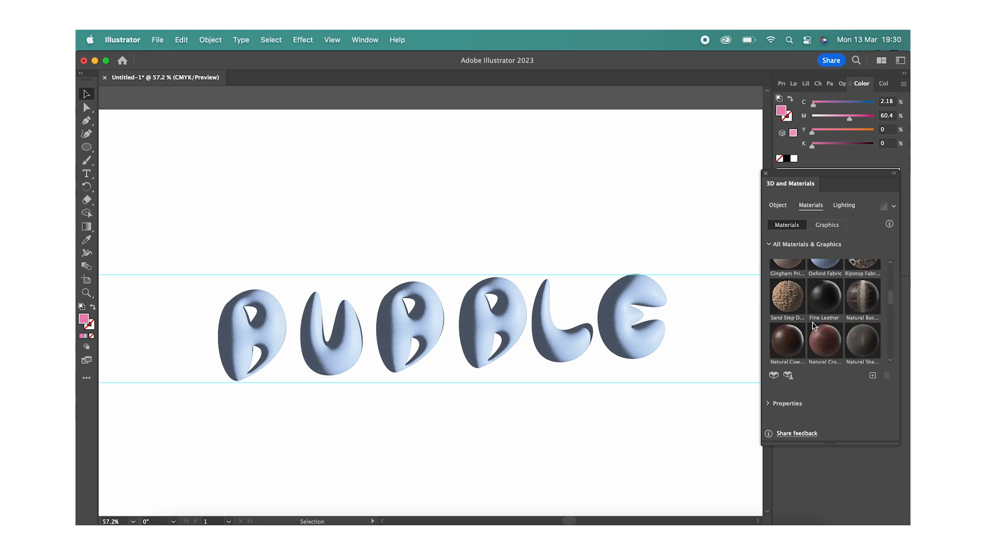
click(834, 305)
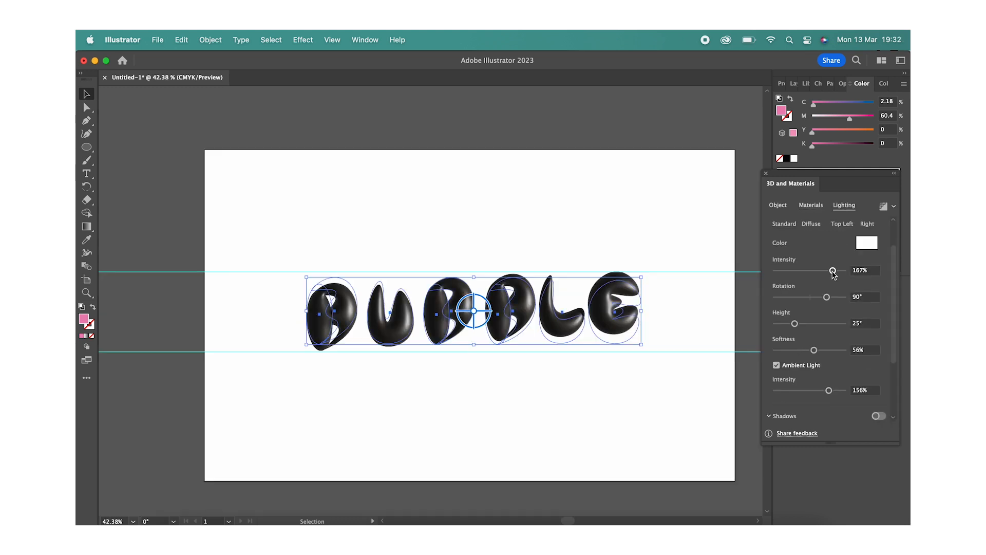
mouse_move(833, 274)
mouse_down()
mouse_move(773, 273)
mouse_move(847, 275)
mouse_move(827, 273)
mouse_up()
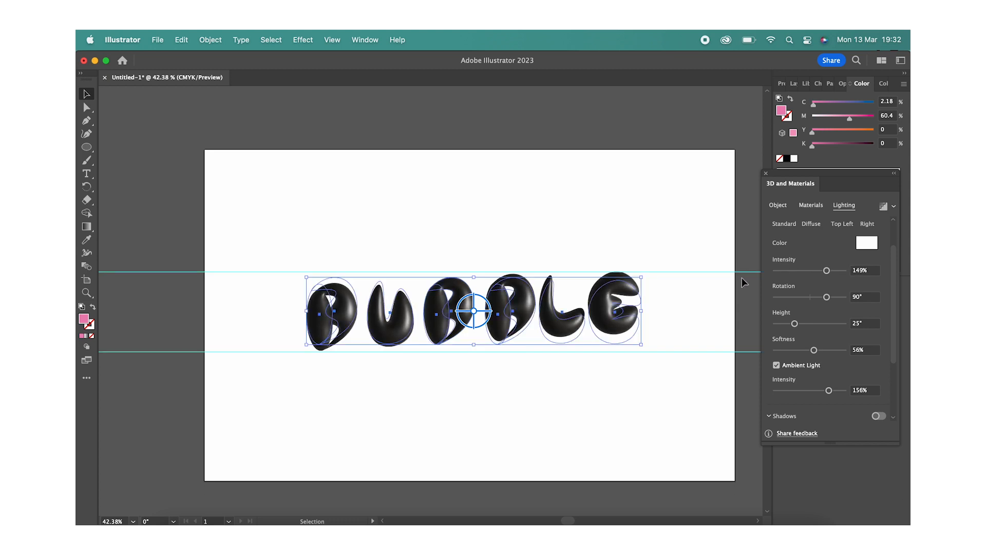
click(685, 242)
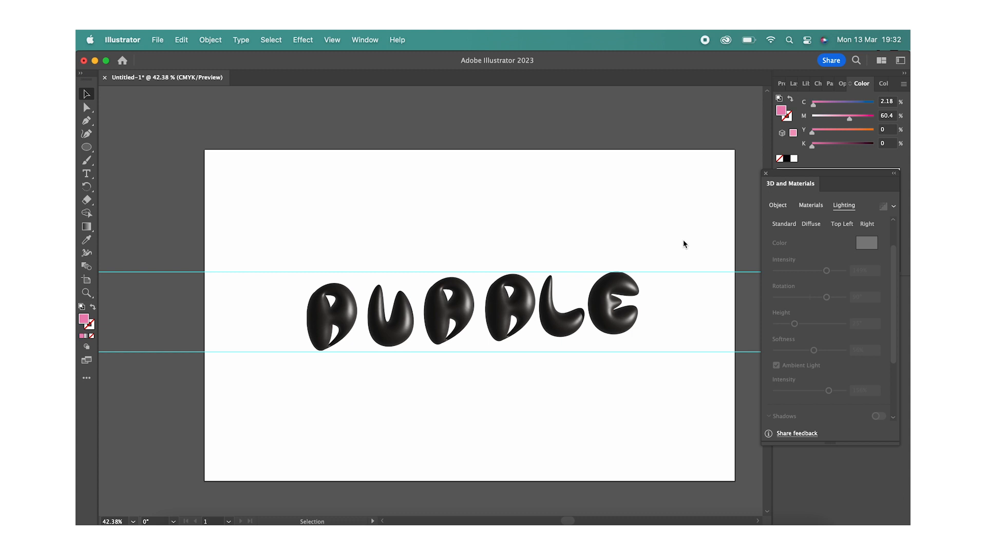
Export the artboard to Downloads as the PNG "faux leather bubble" at Medium (150 ppi) with a transparent background
click(158, 40)
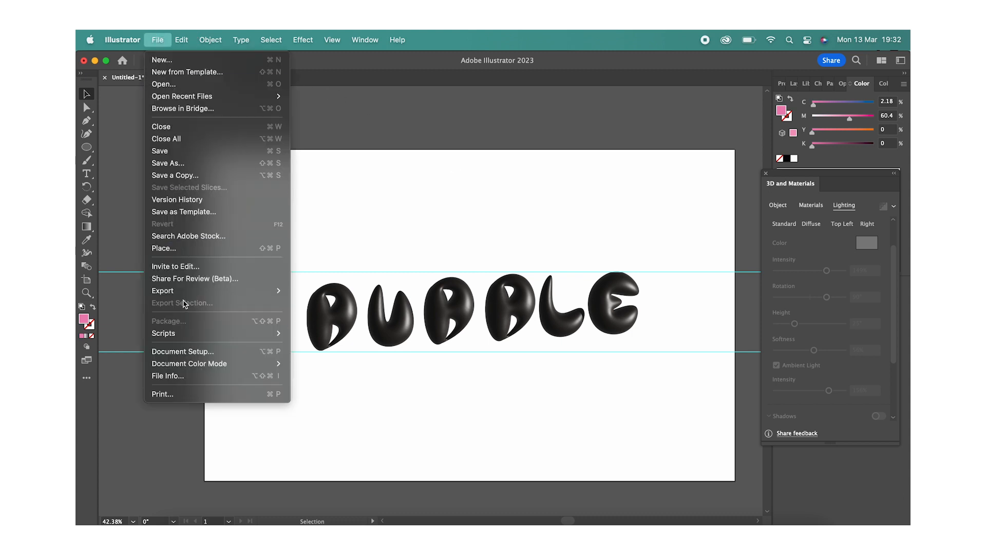
mouse_move(268, 290)
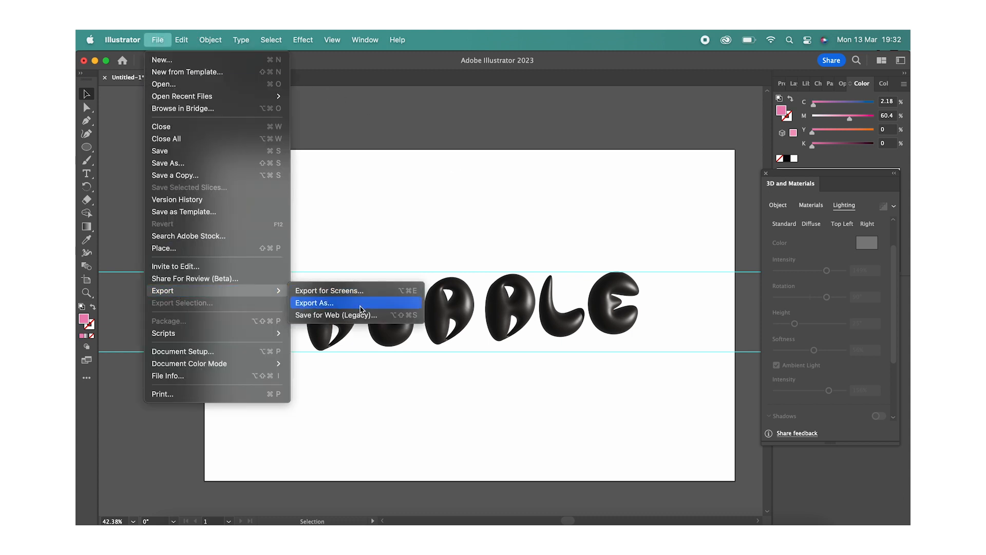
click(362, 307)
click(430, 312)
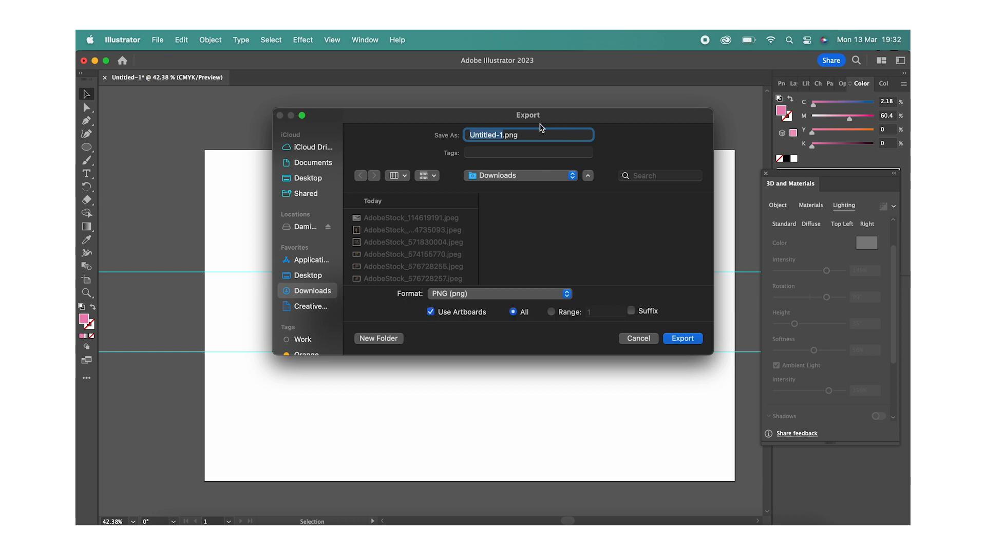
text(faux leathe)
text(r bub)
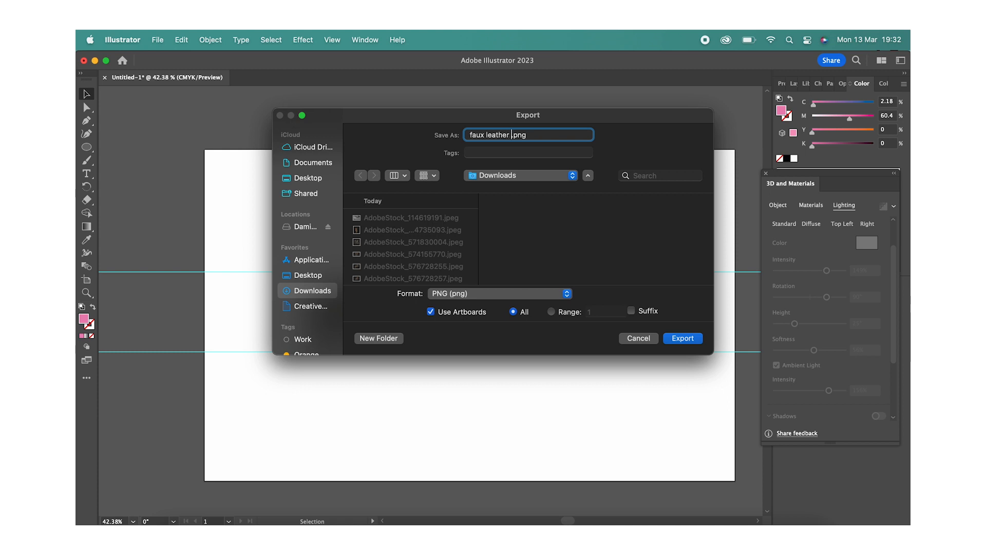
text(ble)
click(697, 341)
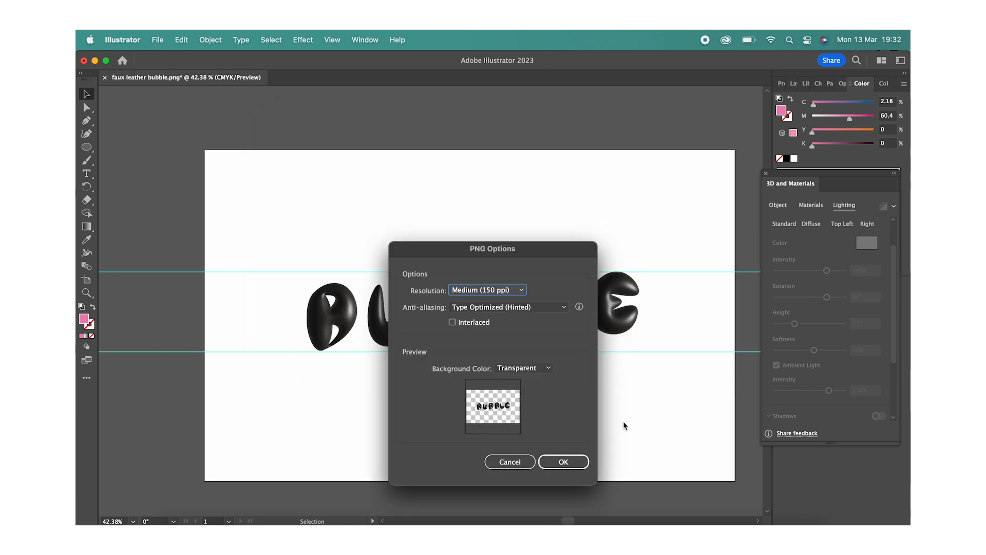
click(572, 462)
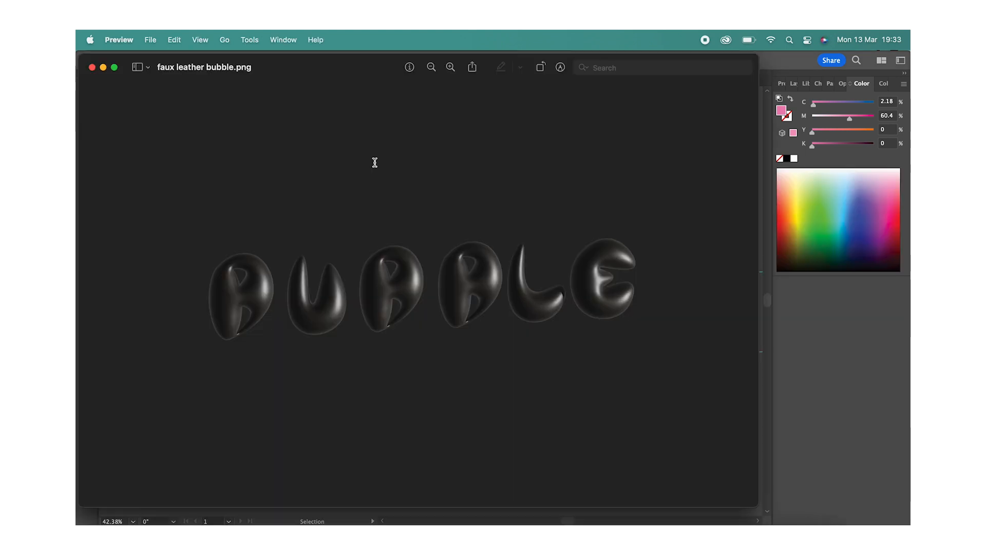
Examine the exported faux leather bubble.png and Bubble.png up close in Preview, closing each image
scroll(374, 162, up, 5)
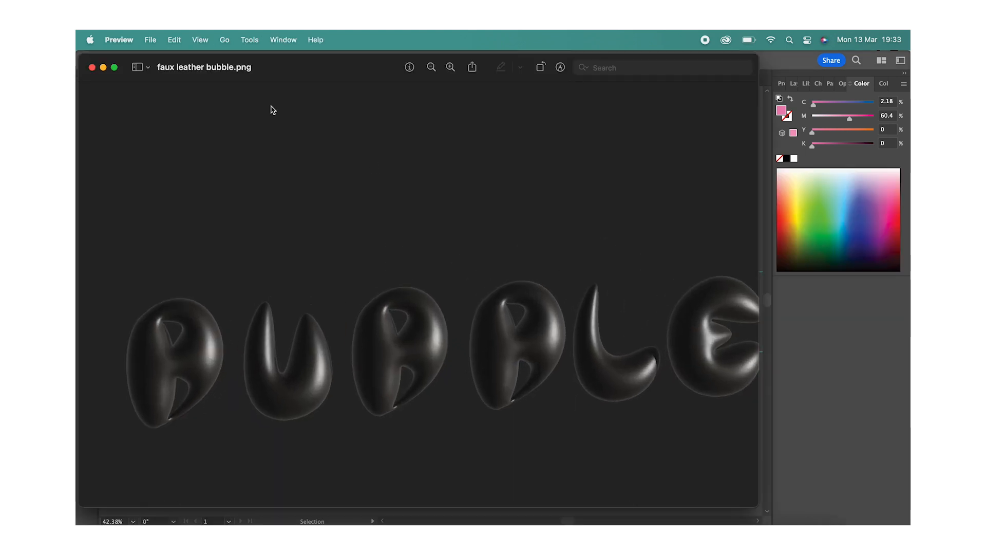
click(92, 67)
scroll(364, 280, up, 4)
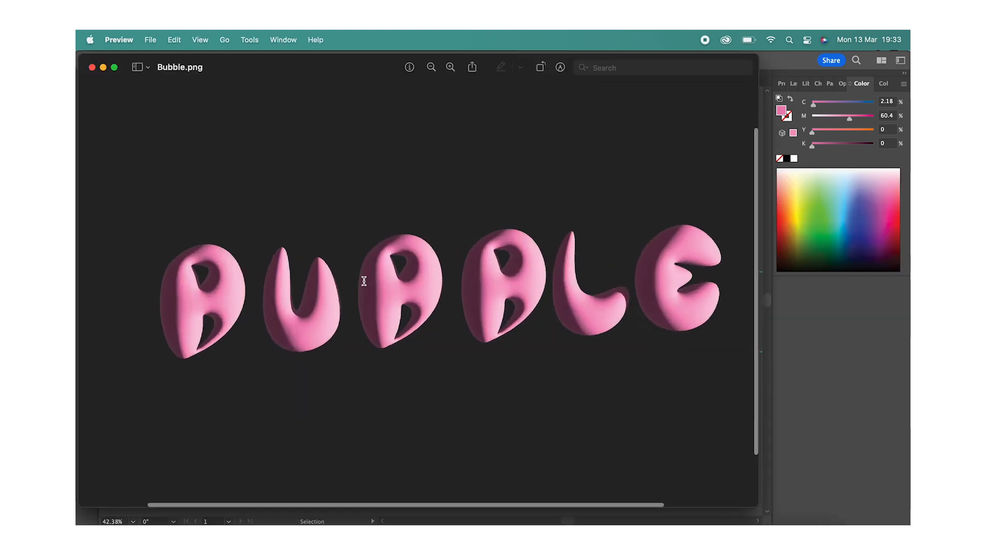
scroll(364, 281, down, 1)
scroll(364, 281, down, 3)
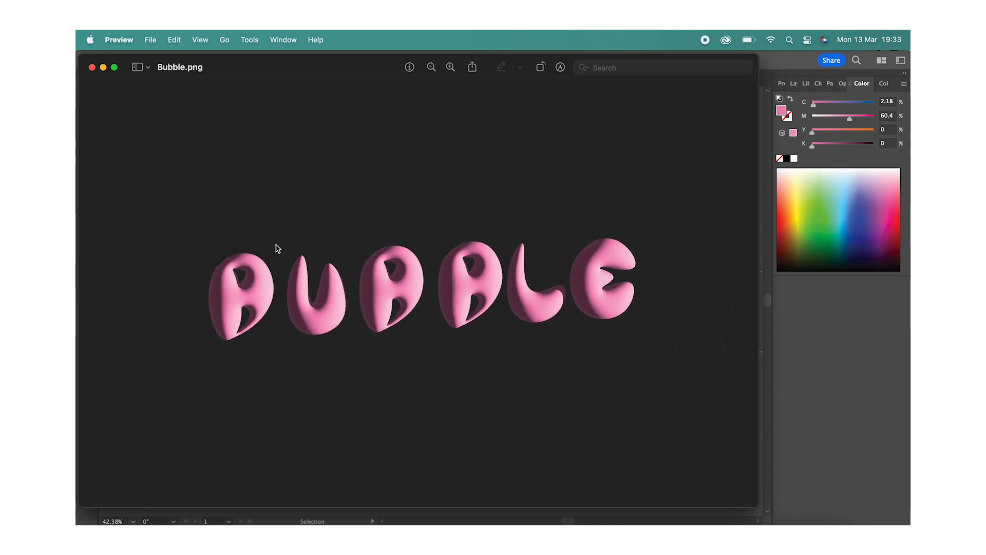
click(92, 67)
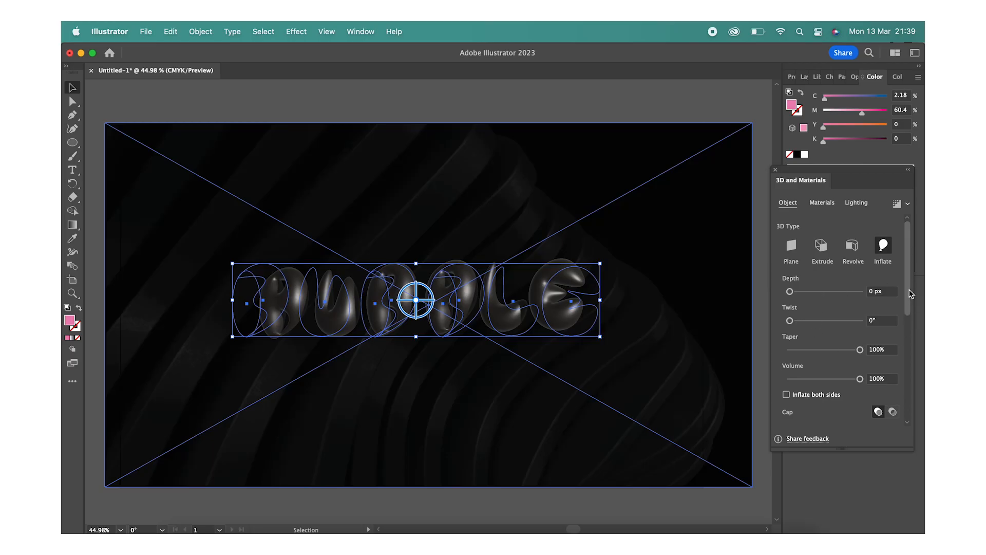
Set the Y rotation of the 3D word on the black background image to 3° and deselect it
drag(911, 294, 905, 380)
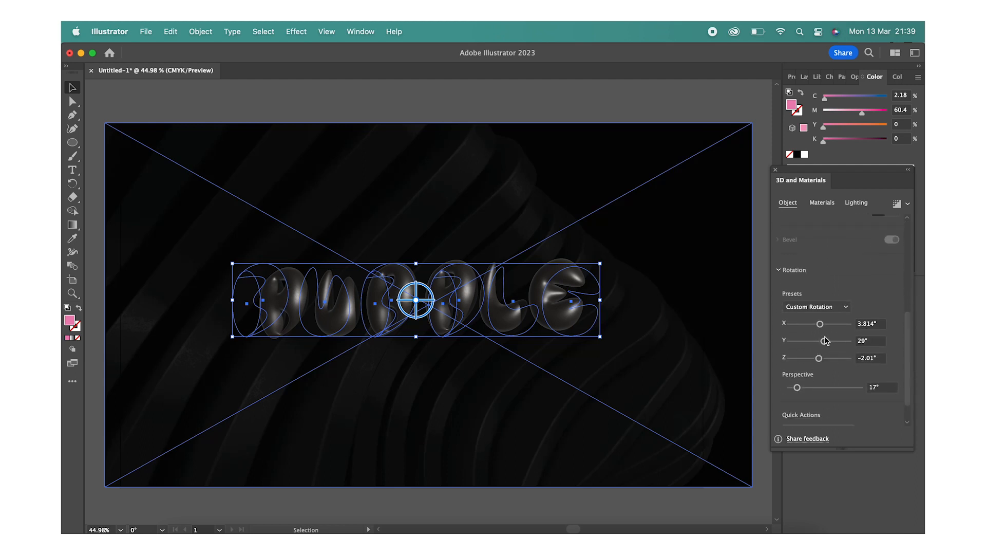
mouse_move(824, 344)
mouse_down()
mouse_move(814, 344)
mouse_move(847, 342)
mouse_move(809, 344)
mouse_move(833, 343)
mouse_move(820, 343)
mouse_up()
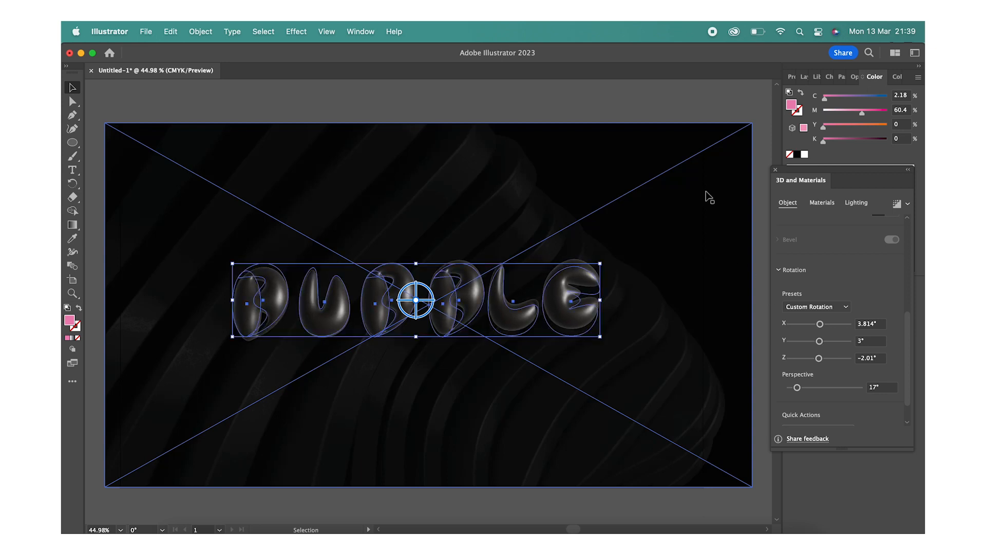
click(690, 110)
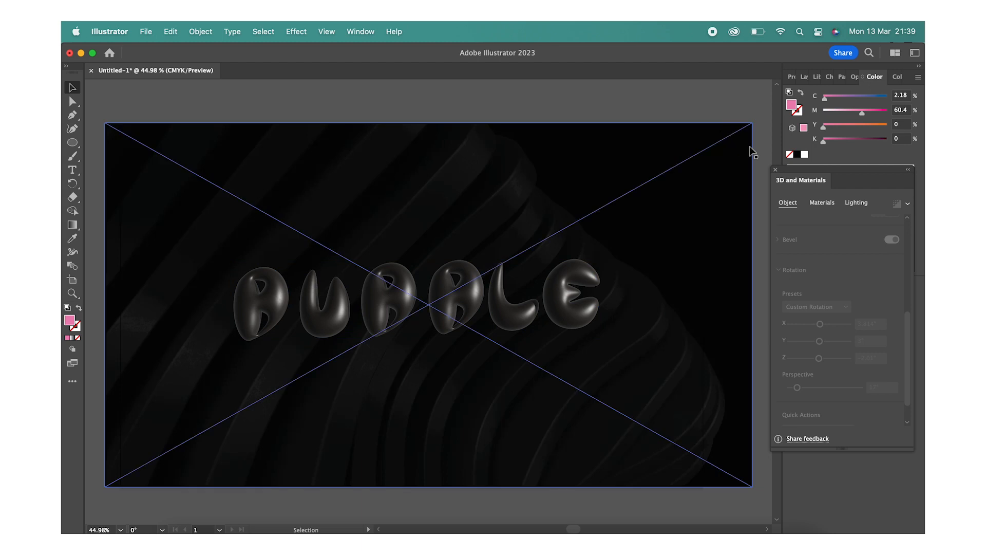